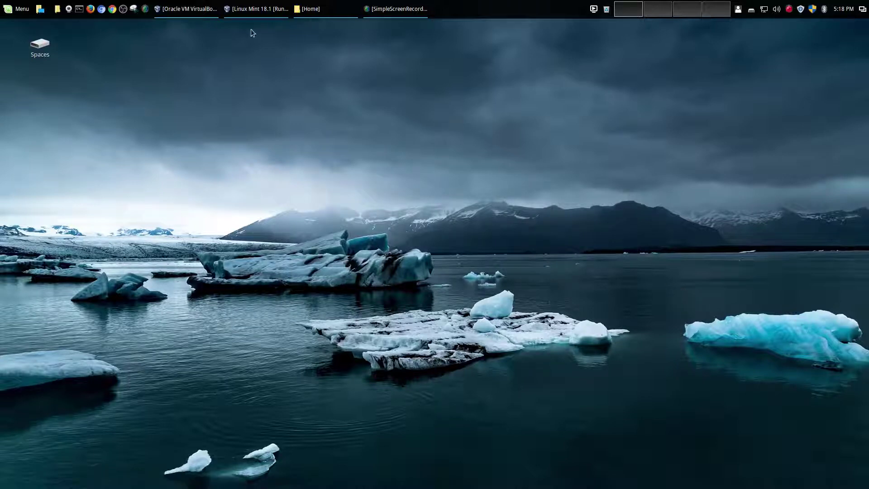
Restore the Linux Mint 18.1 VM window and switch it to full-screen mode
{"action": "left_click", "coordinate": [249, 9]}
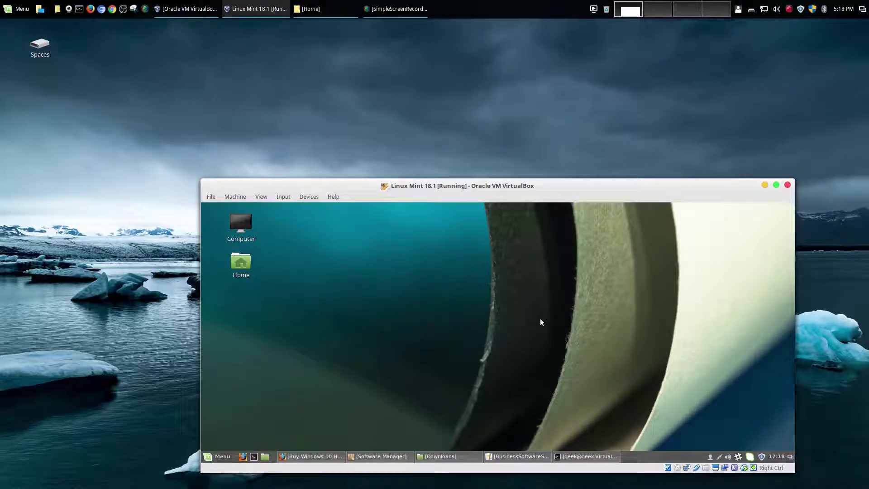
{"action": "left_click", "coordinate": [257, 196]}
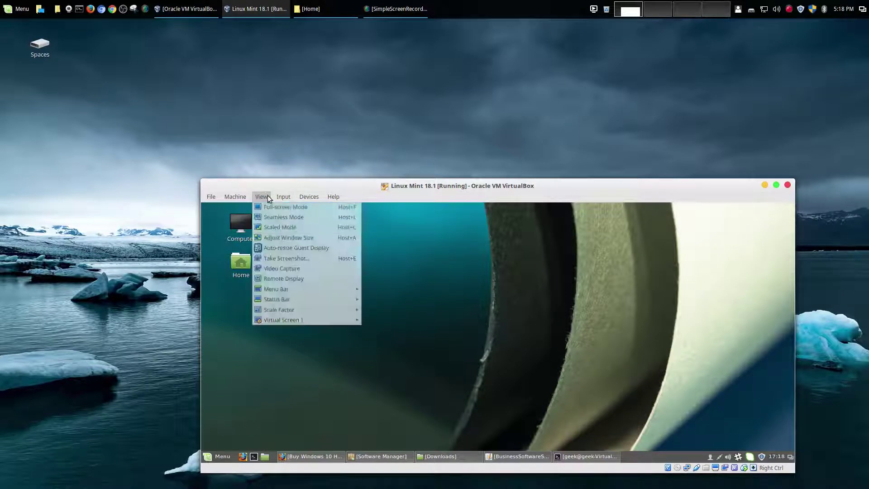
{"action": "left_click", "coordinate": [272, 203]}
{"action": "left_click", "coordinate": [520, 379]}
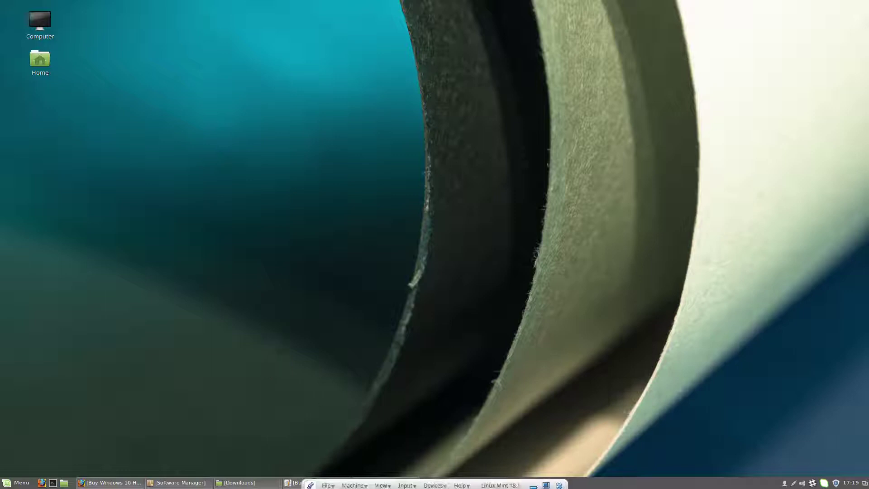
{"action": "left_click", "coordinate": [294, 482]}
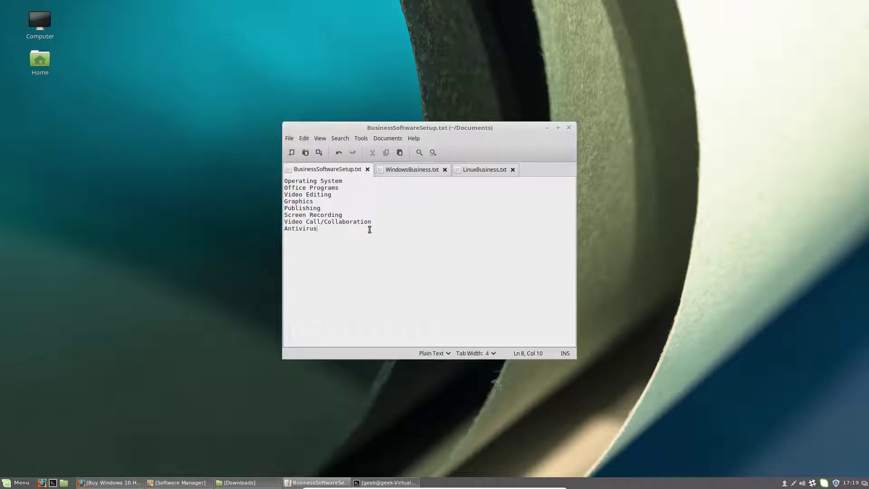
{"action": "triple_click", "coordinate": [329, 181]}
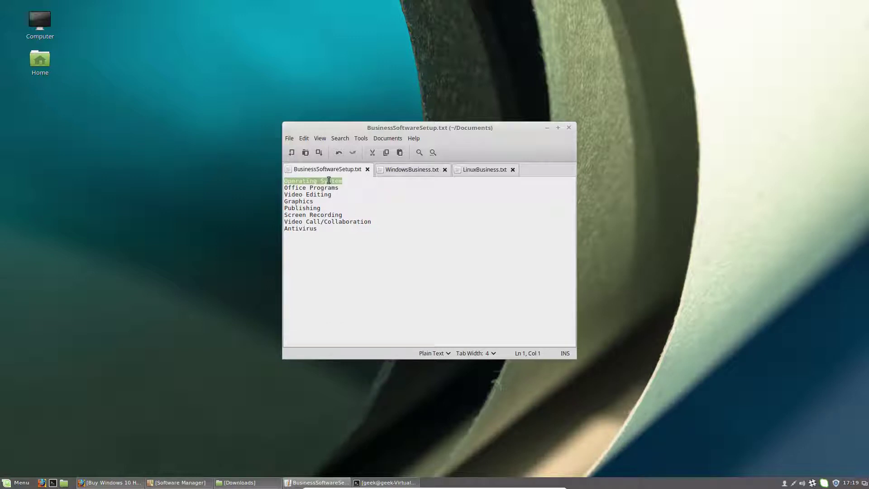
{"action": "left_click", "coordinate": [355, 207]}
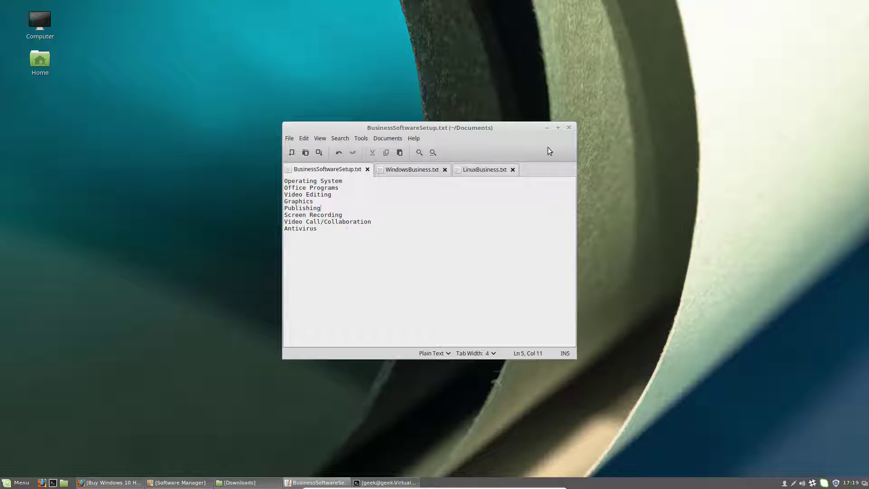
{"action": "left_click", "coordinate": [545, 128]}
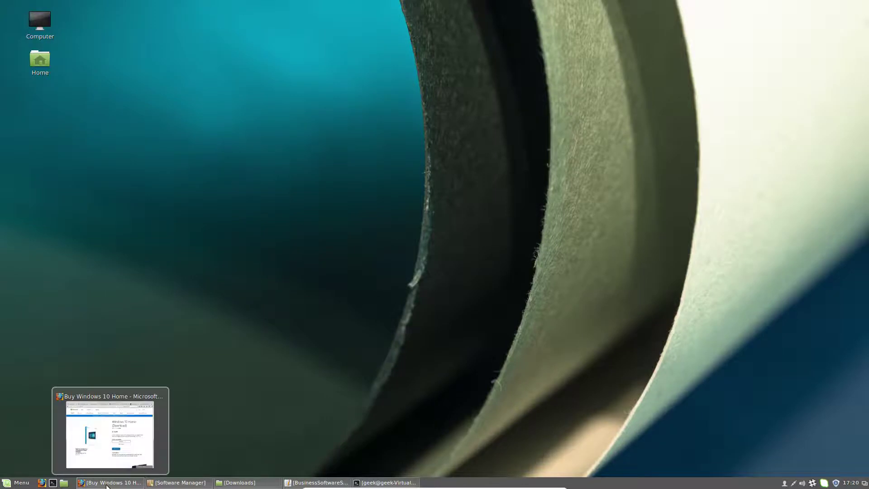
Review the Windows 10 Pro and Home store prices, then bring up the Office comparison page
{"action": "left_click", "coordinate": [111, 482]}
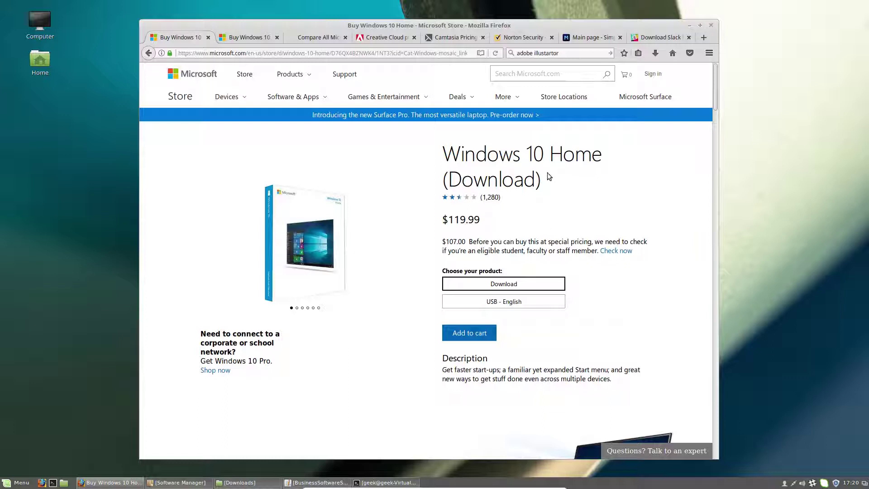
{"action": "left_click", "coordinate": [258, 40]}
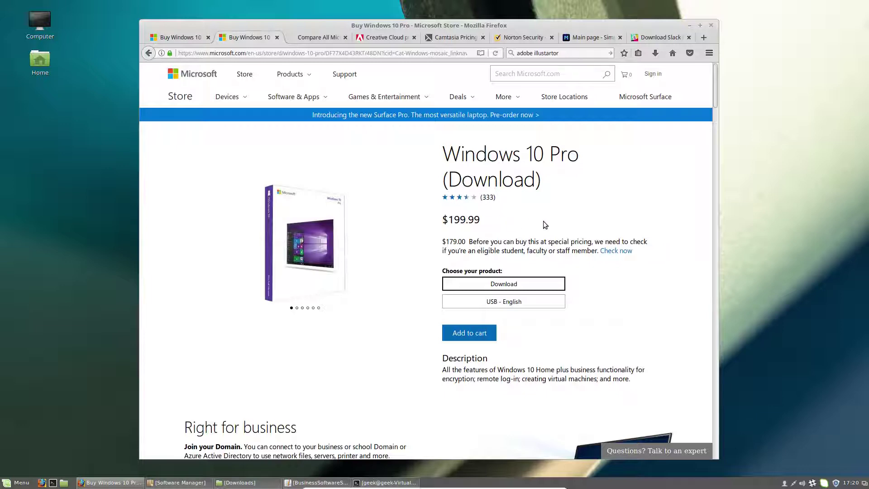
{"action": "scroll", "coordinate": [545, 223], "scroll_direction": "down", "scroll_amount": 4}
{"action": "scroll", "coordinate": [545, 224], "scroll_direction": "up", "scroll_amount": 3}
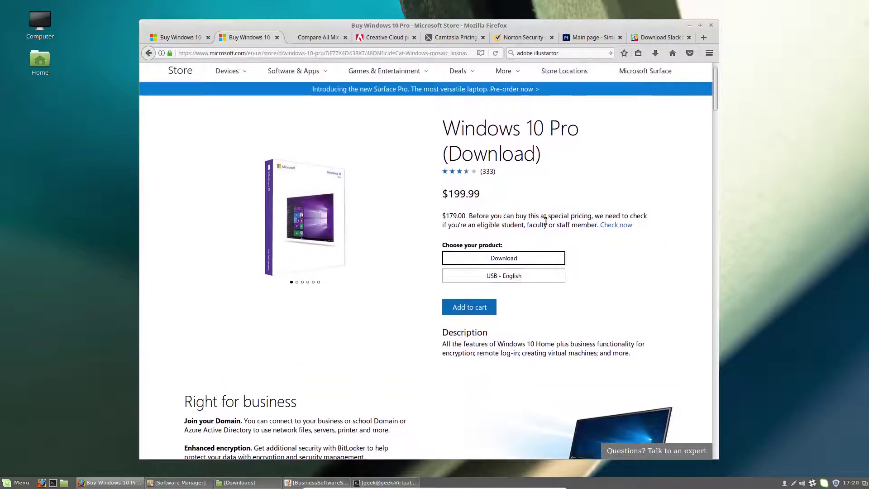
{"action": "scroll", "coordinate": [544, 220], "scroll_direction": "down", "scroll_amount": 4}
{"action": "scroll", "coordinate": [545, 220], "scroll_direction": "up", "scroll_amount": 5}
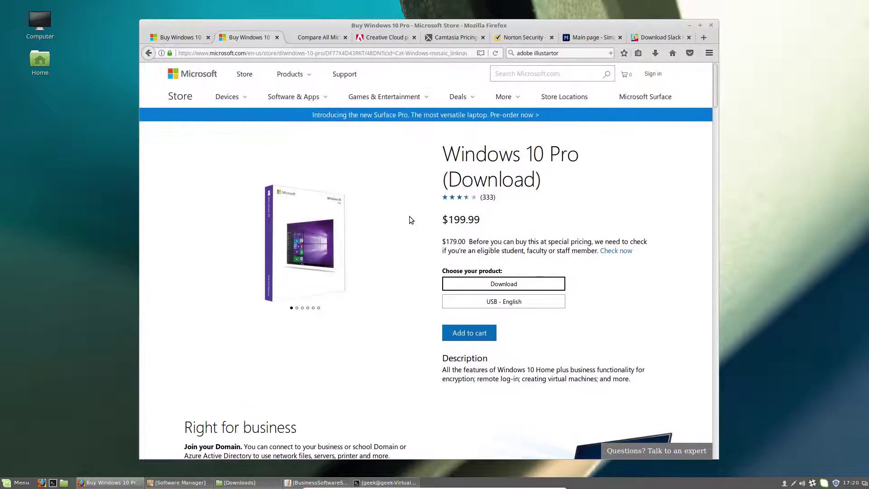
{"action": "left_click", "coordinate": [180, 37]}
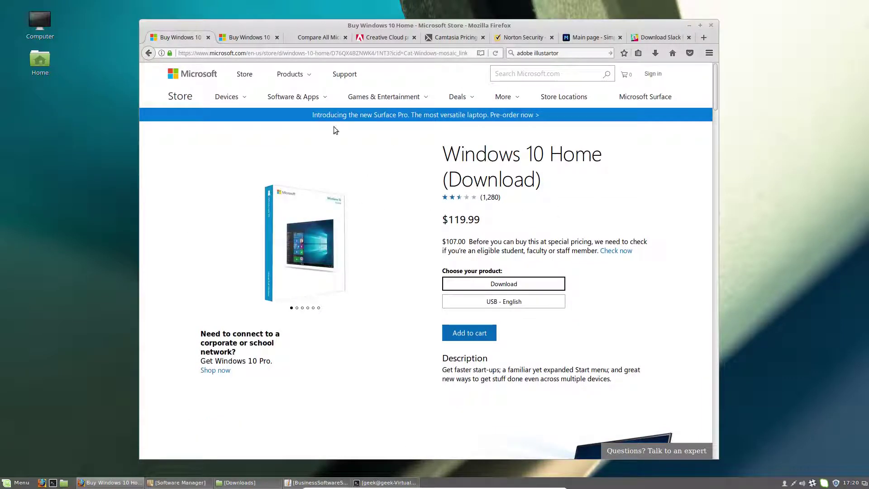
{"action": "left_click", "coordinate": [318, 37]}
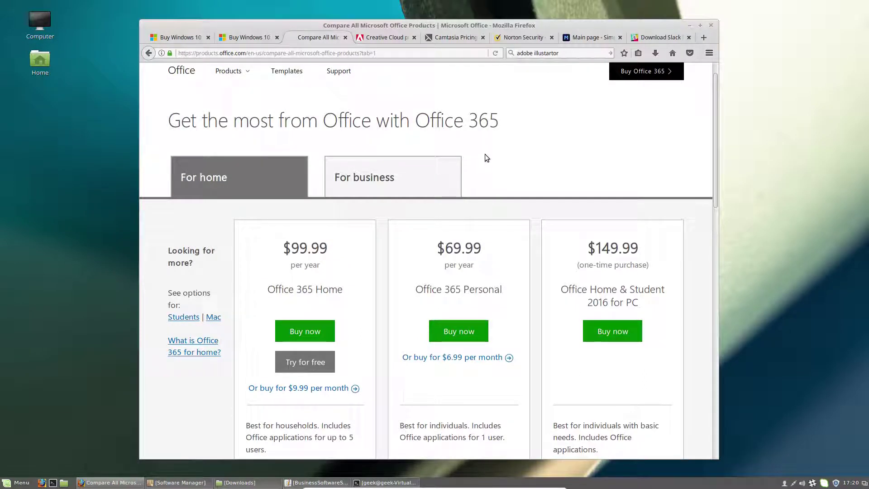
Compare Office 365 business and home plan prices, then go to Adobe's Creative Cloud pricing
{"action": "left_click", "coordinate": [384, 175]}
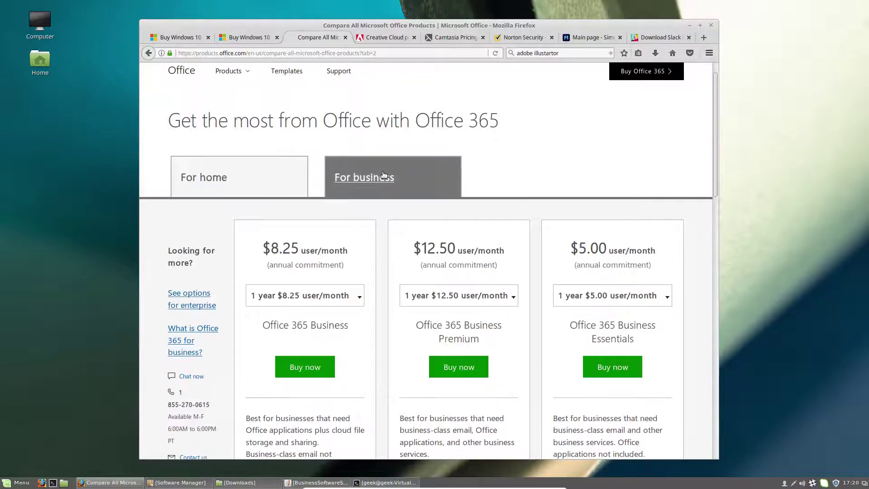
{"action": "left_click", "coordinate": [209, 180]}
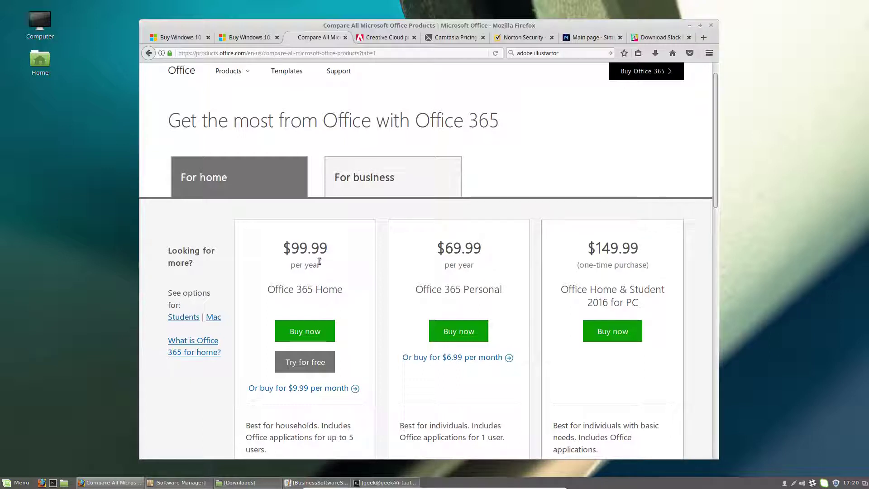
{"action": "scroll", "coordinate": [320, 257], "scroll_direction": "down", "scroll_amount": 5}
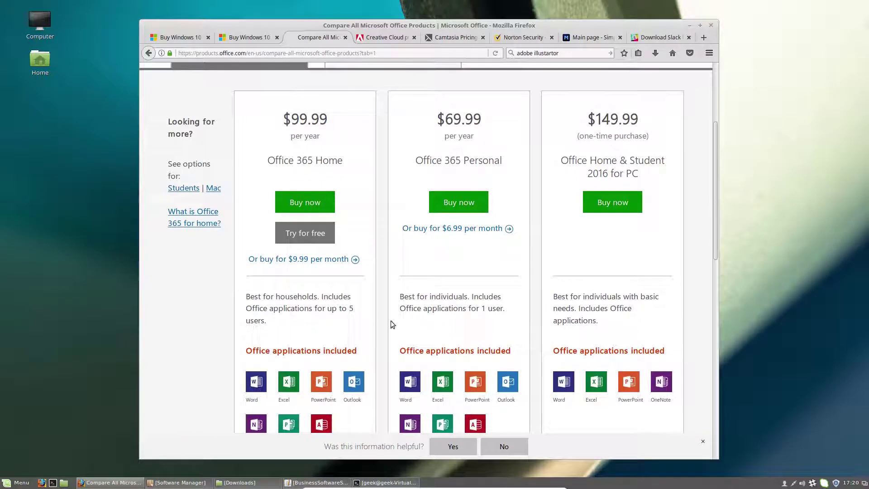
{"action": "scroll", "coordinate": [348, 321], "scroll_direction": "up", "scroll_amount": 4}
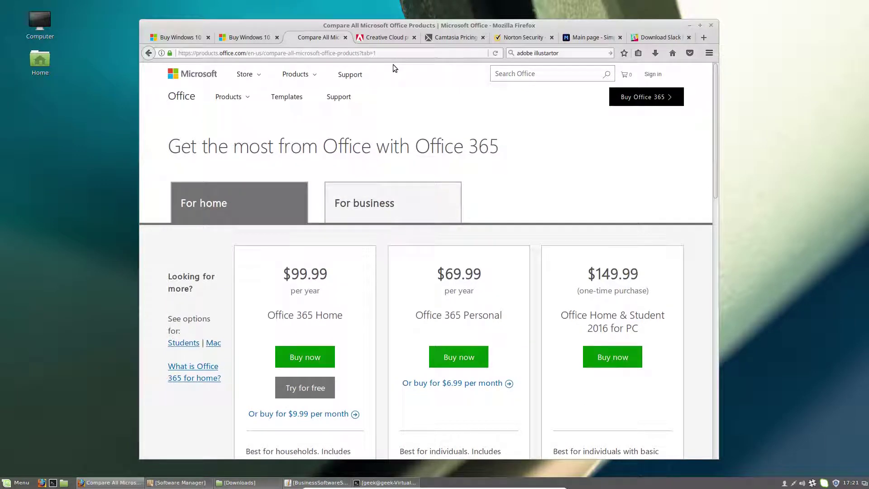
{"action": "left_click", "coordinate": [383, 39]}
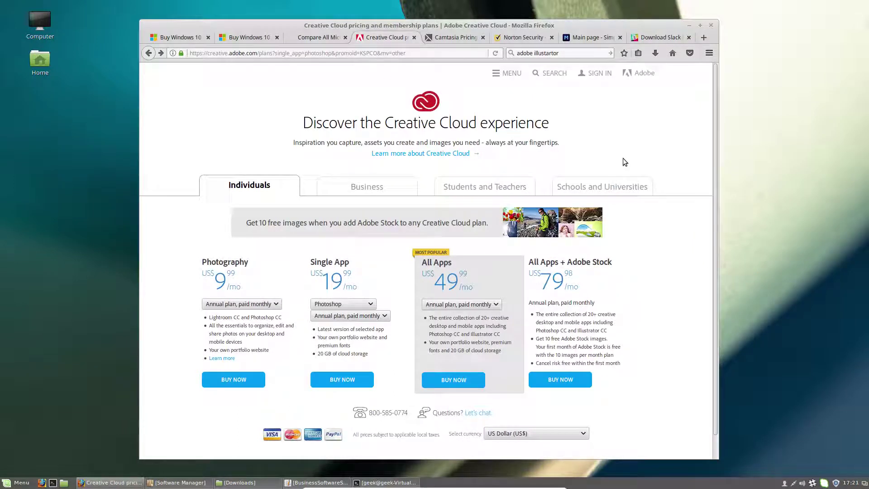
{"action": "left_click", "coordinate": [359, 303]}
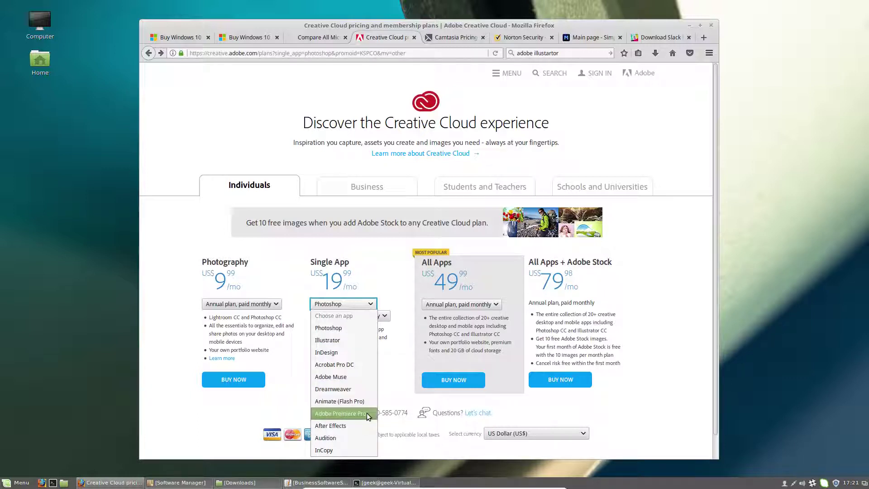
{"action": "left_click", "coordinate": [642, 325]}
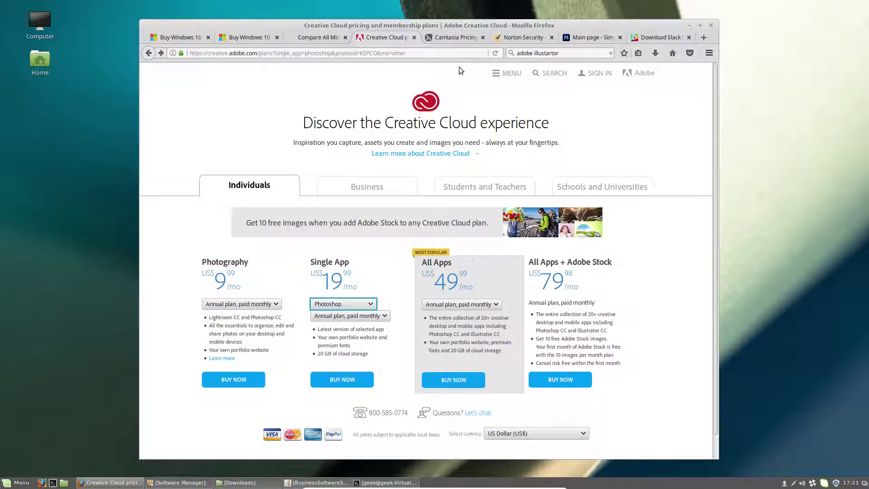
Check the Camtasia and Norton Security prices, then return to the Windows 10 Home tab
{"action": "left_click", "coordinate": [452, 39]}
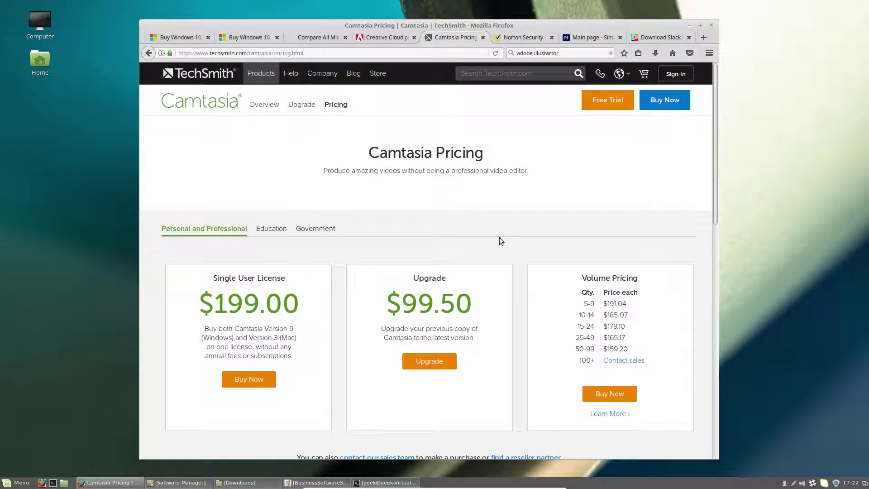
{"action": "left_click", "coordinate": [524, 40]}
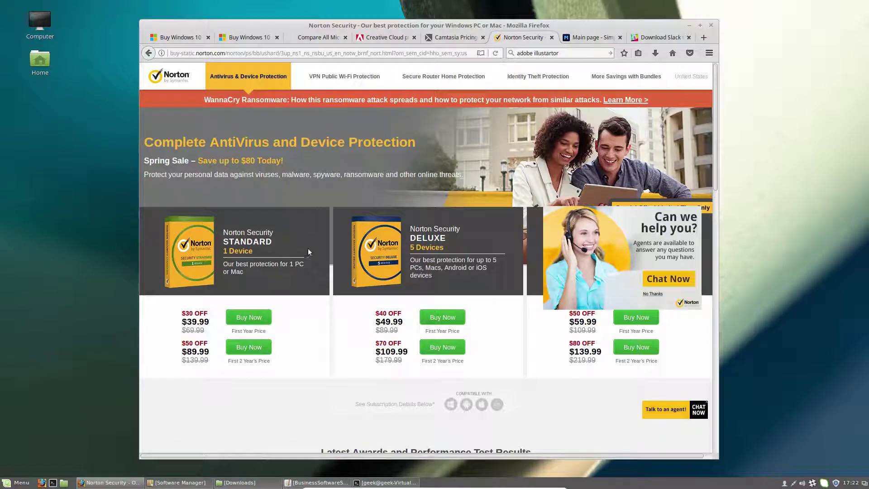
{"action": "left_click", "coordinate": [184, 40]}
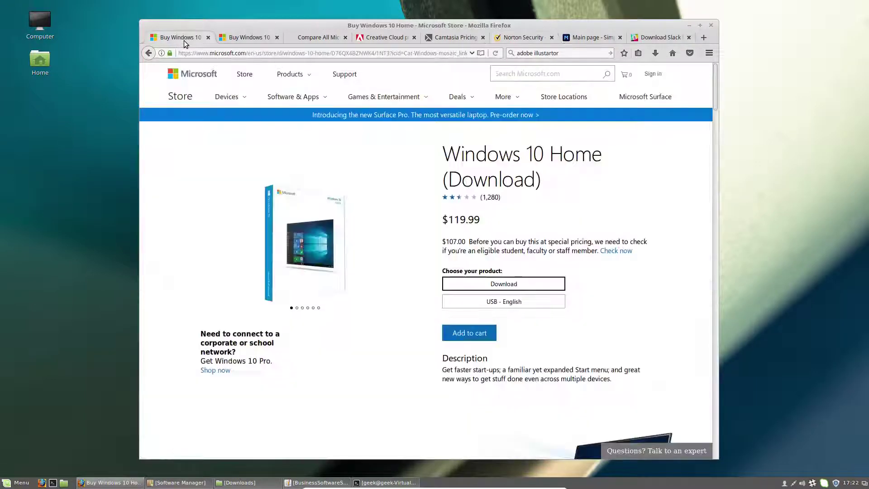
Minimise Firefox and show WindowsBusiness.txt in Xed with its $1,000-per-machine estimate
{"action": "left_click", "coordinate": [689, 25]}
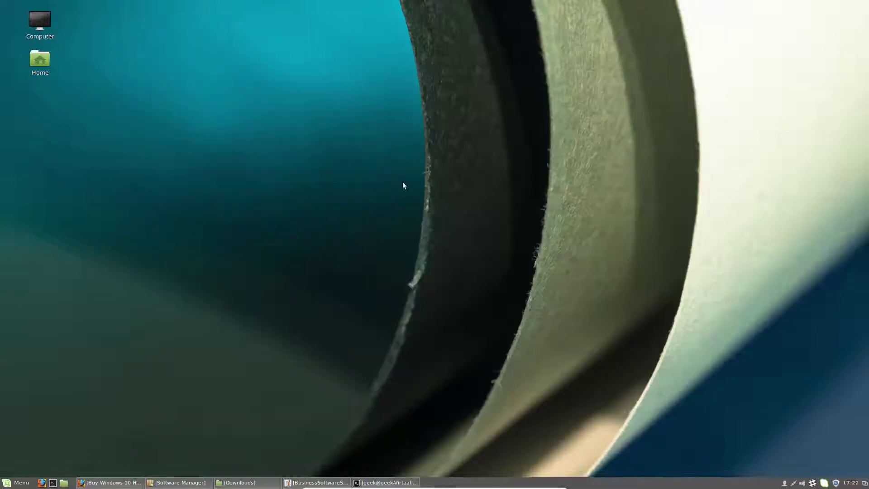
{"action": "left_click", "coordinate": [338, 483]}
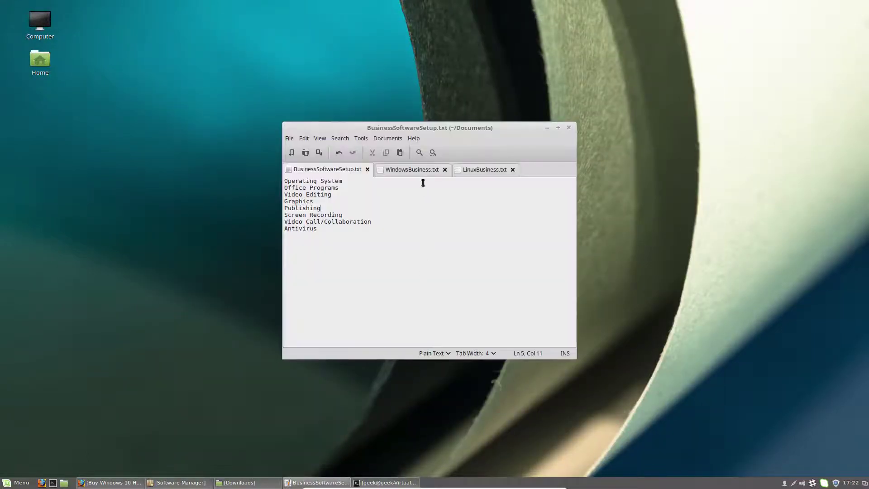
{"action": "left_click", "coordinate": [414, 173]}
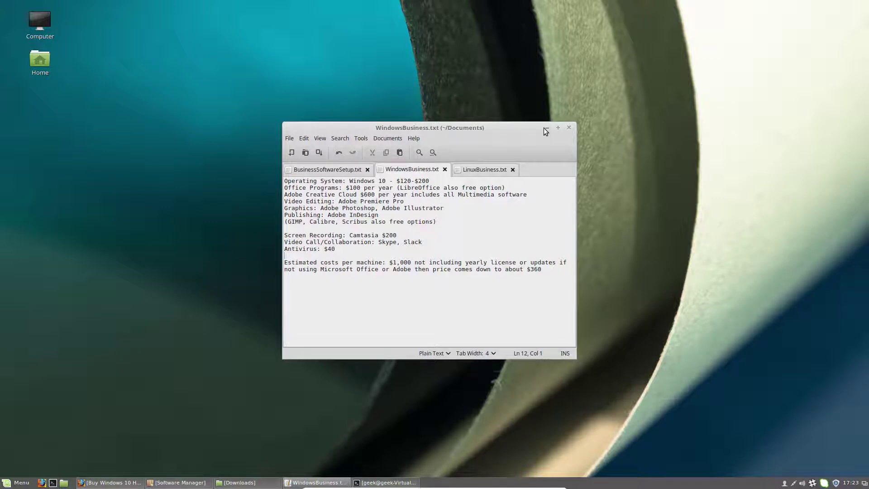
Show LinuxBusiness.txt with its $0-per-machine estimate and open the Menu's Office category
{"action": "left_click", "coordinate": [485, 171]}
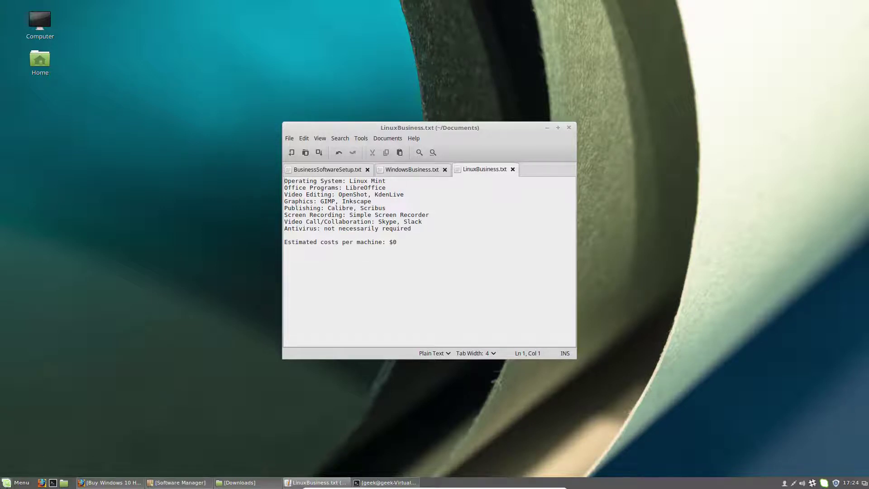
{"action": "left_click", "coordinate": [7, 483]}
{"action": "mouse_move", "coordinate": [76, 329]}
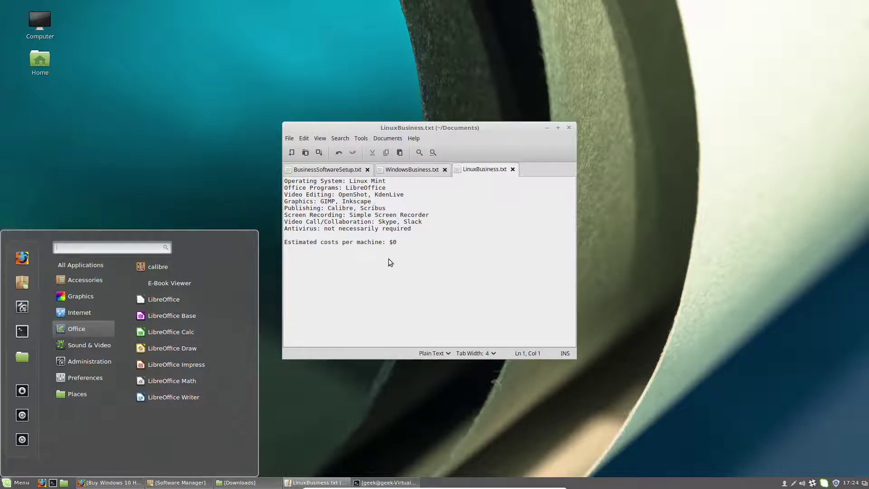
Launch OpenShot, dismiss the frei0r missing-effects warning, and move its window left
{"action": "mouse_move", "coordinate": [91, 345]}
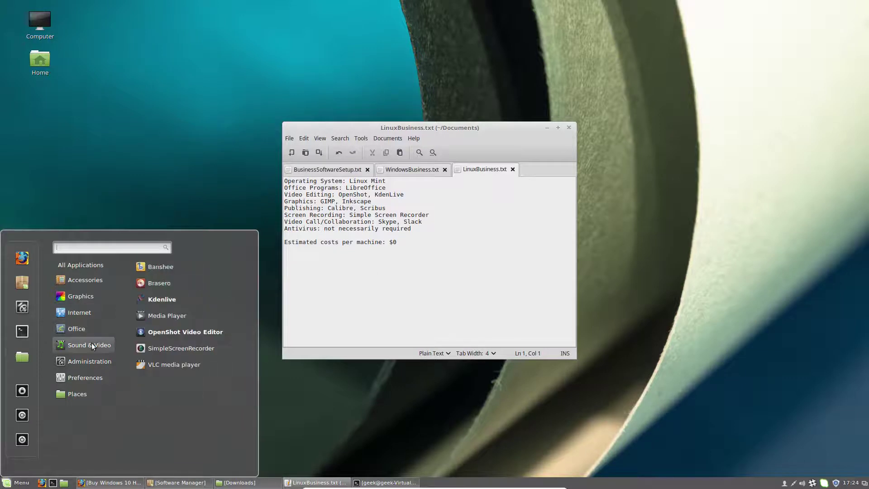
{"action": "left_click", "coordinate": [200, 330]}
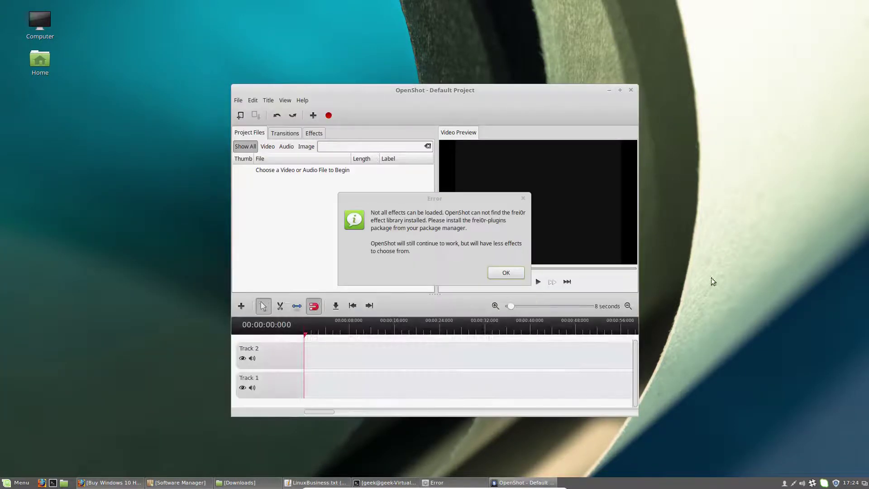
{"action": "left_click", "coordinate": [502, 274]}
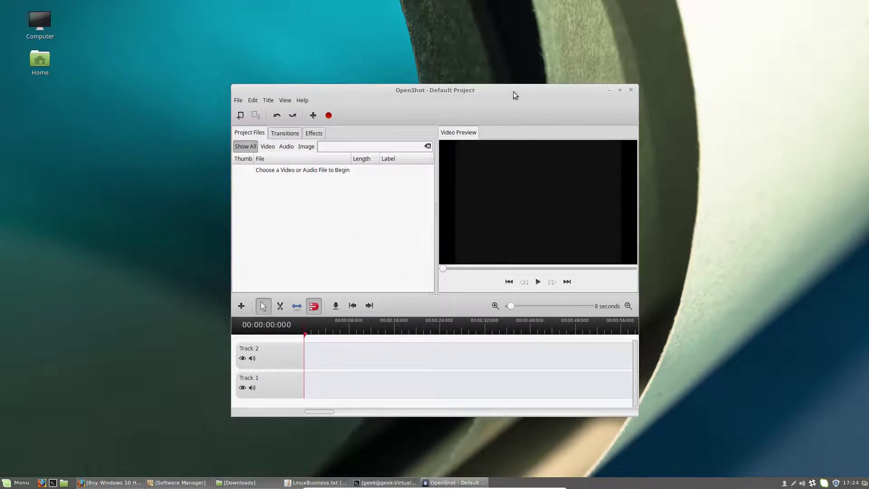
{"action": "left_click_drag", "start_coordinate": [516, 93], "coordinate": [364, 92]}
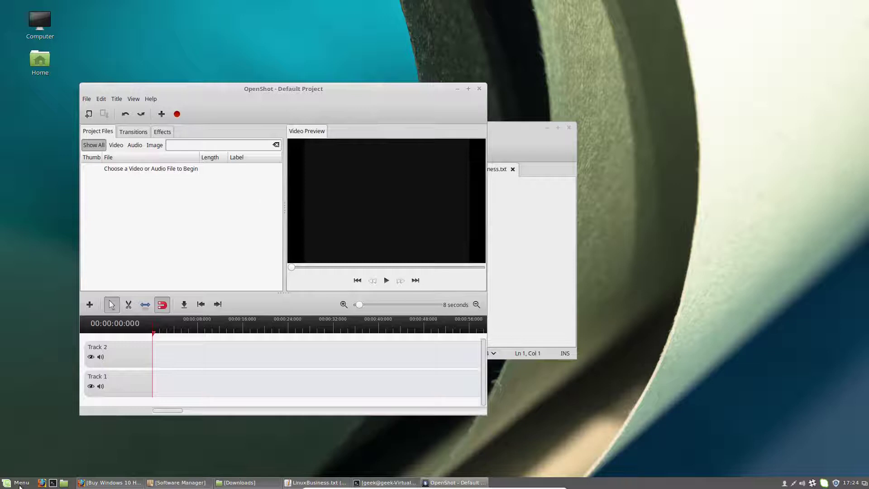
Launch Kdenlive from the Sound & Video menu
{"action": "left_click", "coordinate": [16, 483]}
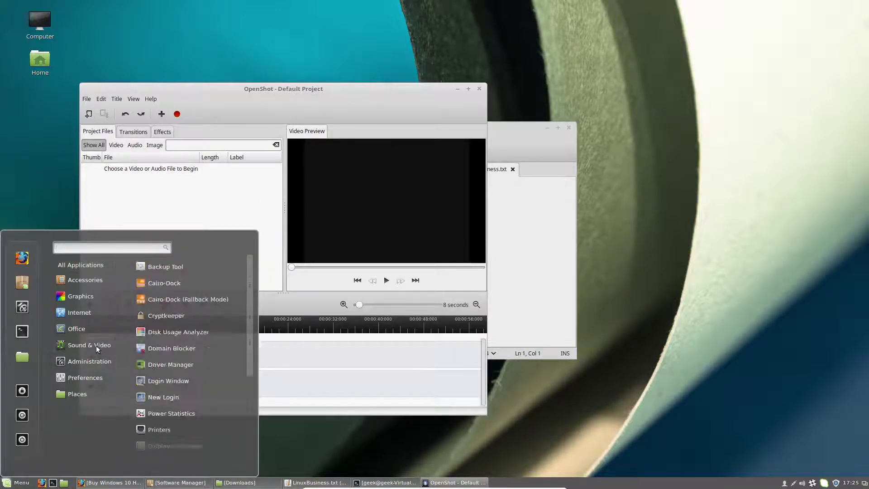
{"action": "mouse_move", "coordinate": [96, 349]}
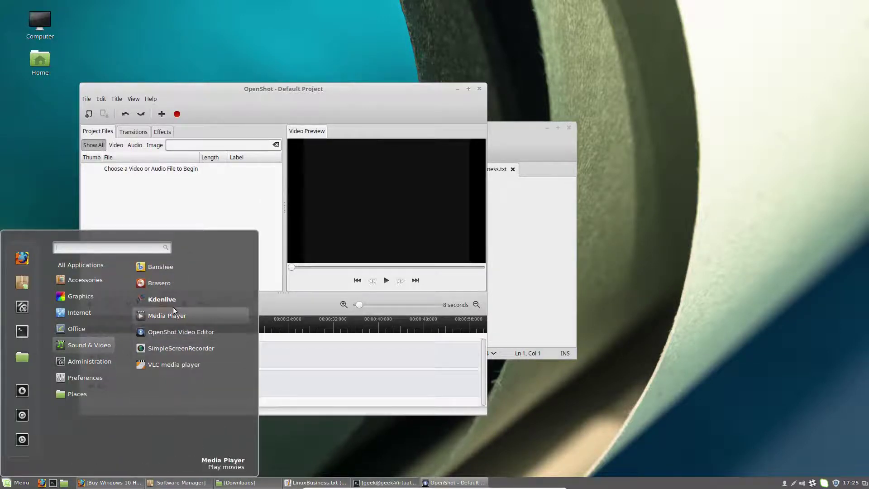
{"action": "left_click", "coordinate": [292, 299]}
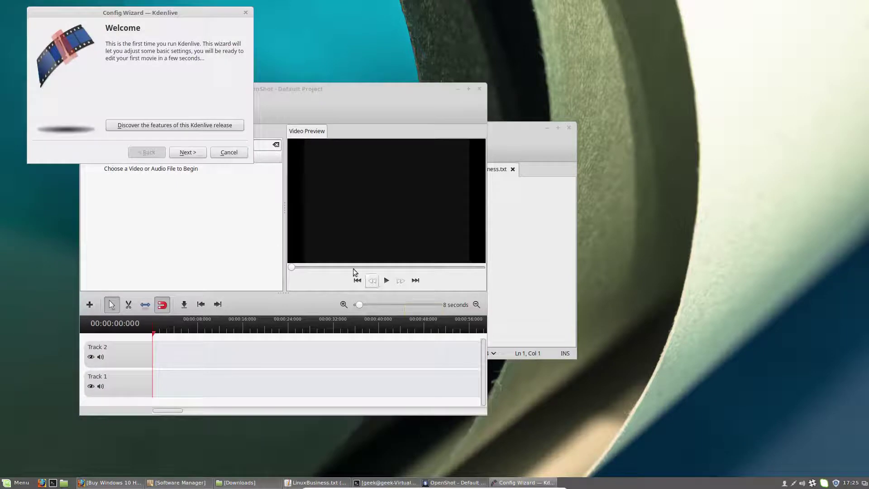
Finish the Kdenlive Config Wizard with the default HD 1080p 25 fps profile and move the window lower right
{"action": "left_click", "coordinate": [198, 154]}
{"action": "left_click", "coordinate": [205, 183]}
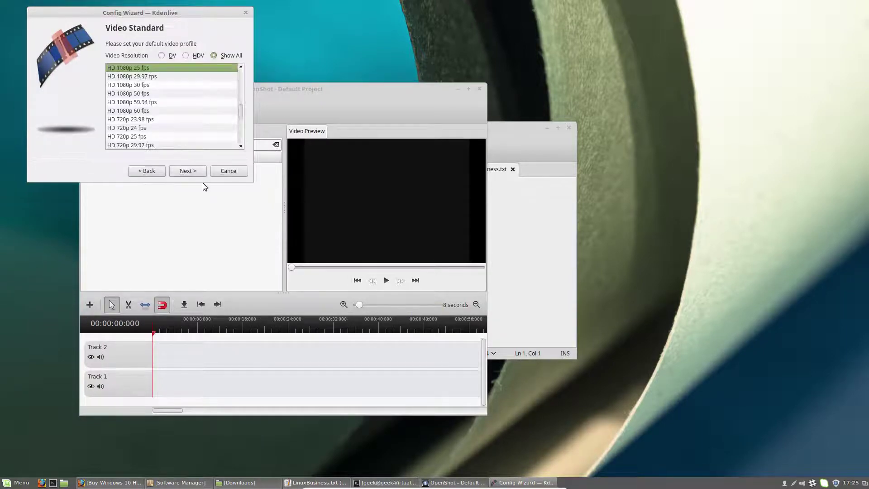
{"action": "left_click", "coordinate": [193, 171]}
{"action": "left_click", "coordinate": [210, 161]}
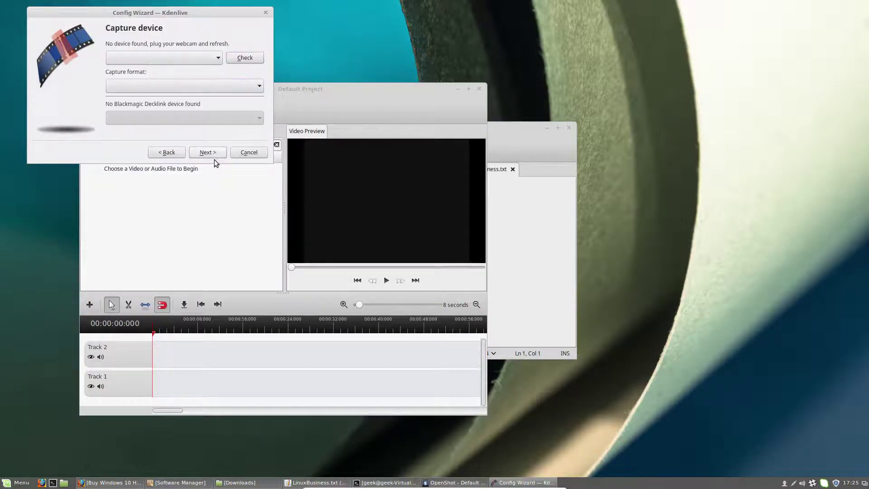
{"action": "left_click", "coordinate": [213, 154]}
{"action": "left_click", "coordinate": [208, 153]}
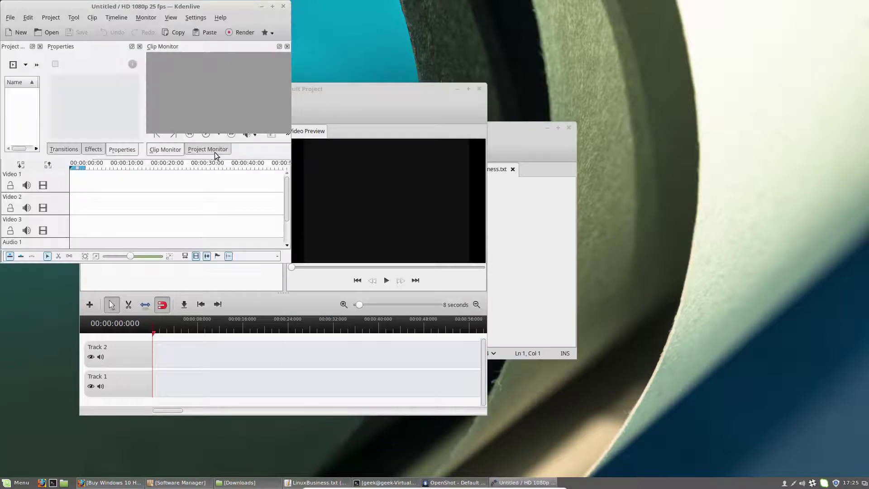
{"action": "left_click_drag", "start_coordinate": [237, 6], "coordinate": [814, 204]}
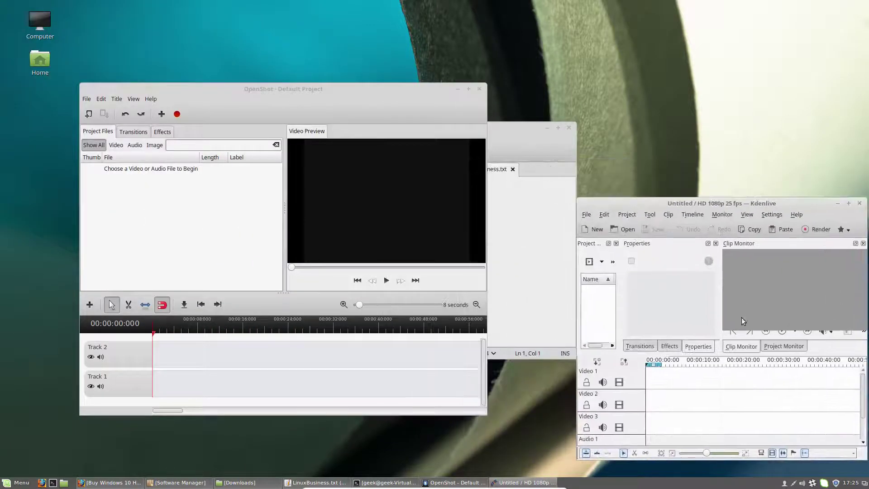
Minimize OpenShot and Kdenlive, then launch GIMP from Menu > Graphics
{"action": "left_click", "coordinate": [458, 89]}
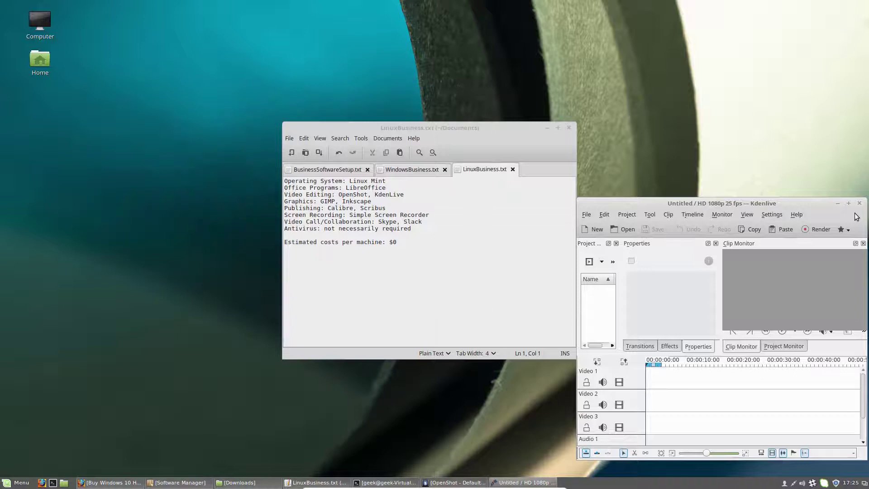
{"action": "left_click", "coordinate": [837, 203]}
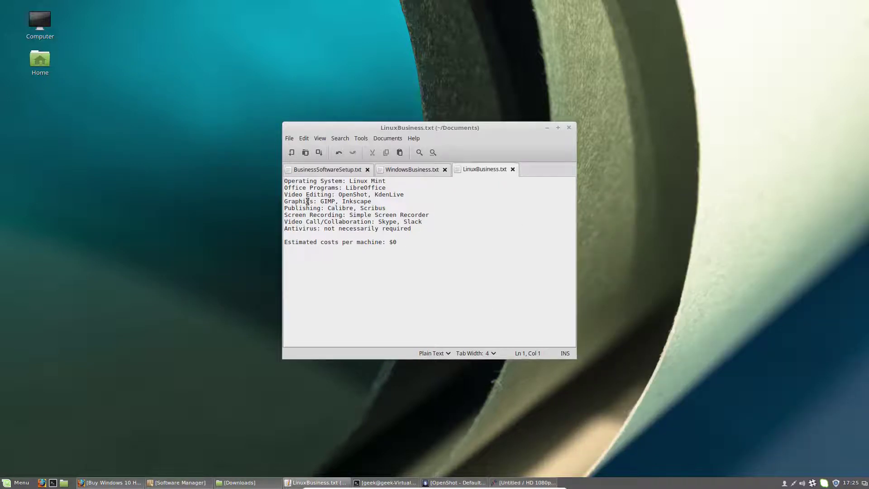
{"action": "left_click", "coordinate": [18, 483]}
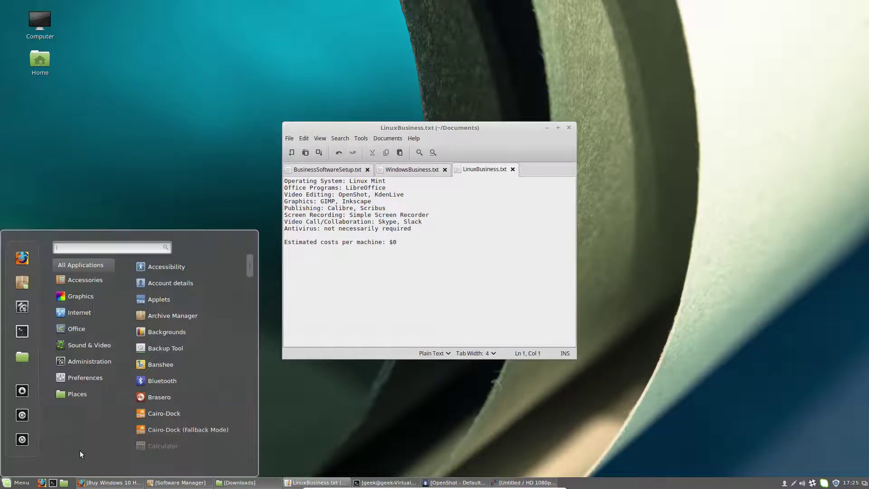
{"action": "mouse_move", "coordinate": [78, 298]}
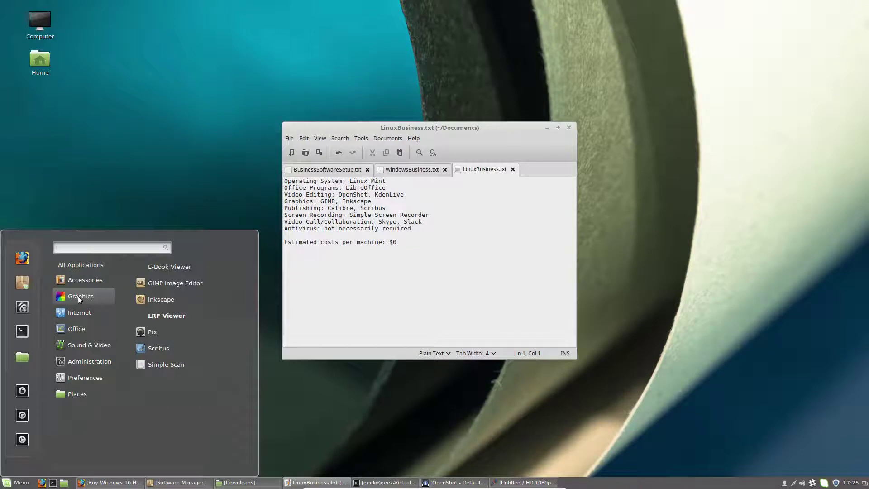
{"action": "left_click", "coordinate": [167, 290]}
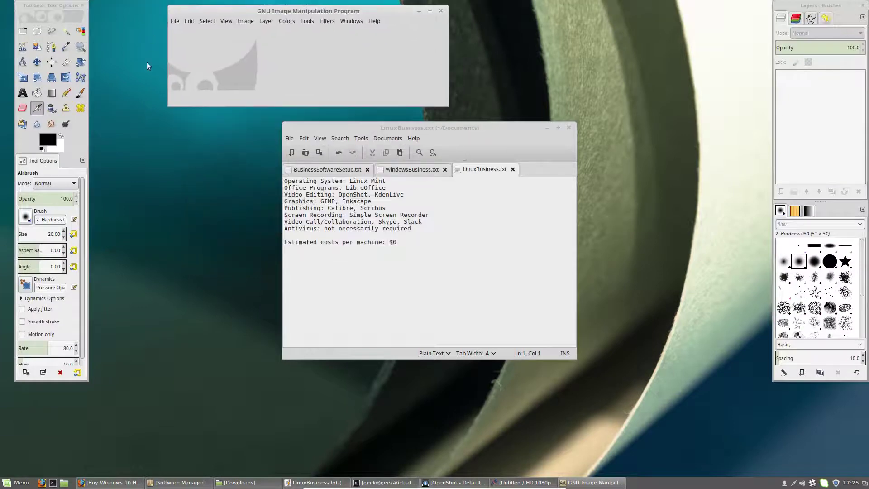
Launch Inkscape with a blank New document 1, then minimize it
{"action": "left_click", "coordinate": [17, 484]}
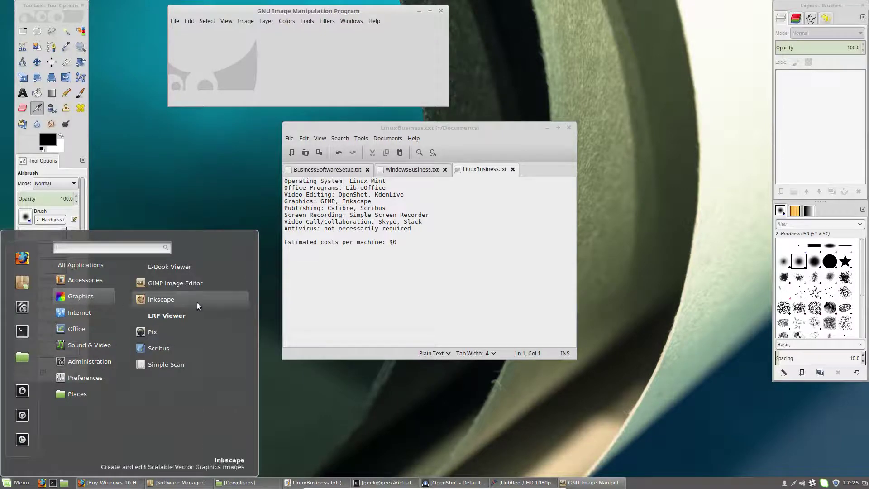
{"action": "left_click", "coordinate": [198, 301]}
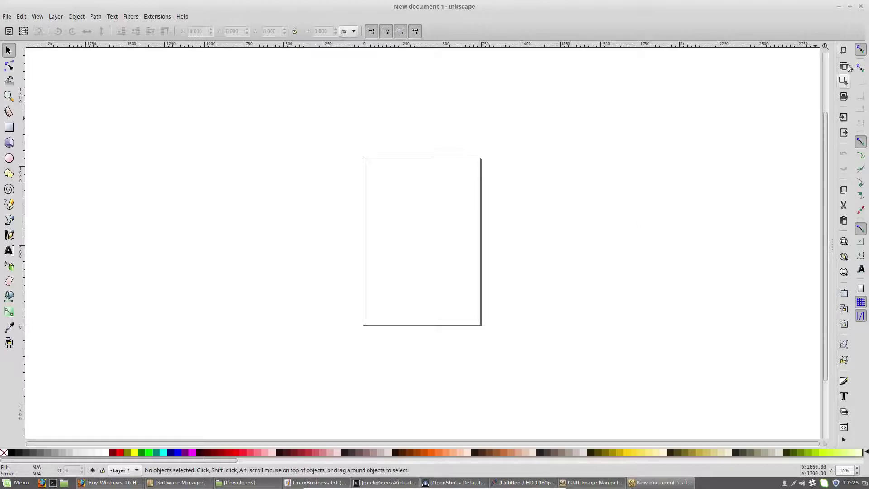
{"action": "left_click", "coordinate": [840, 9]}
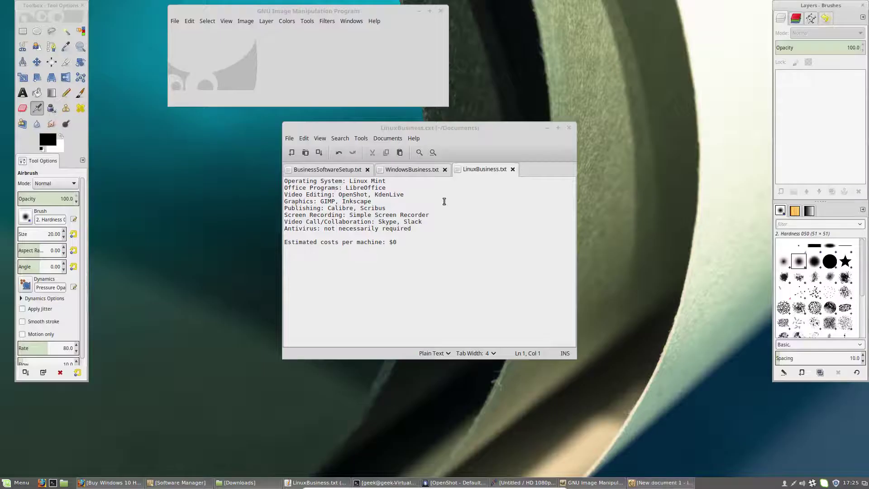
Minimize GIMP, glance at WindowsBusiness.txt's costs, then return to LinuxBusiness.txt
{"action": "left_click", "coordinate": [420, 10]}
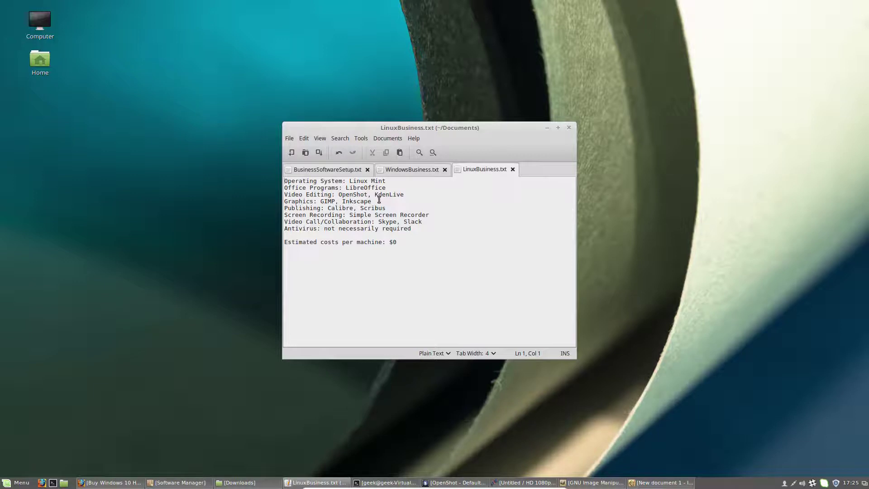
{"action": "left_click", "coordinate": [403, 172]}
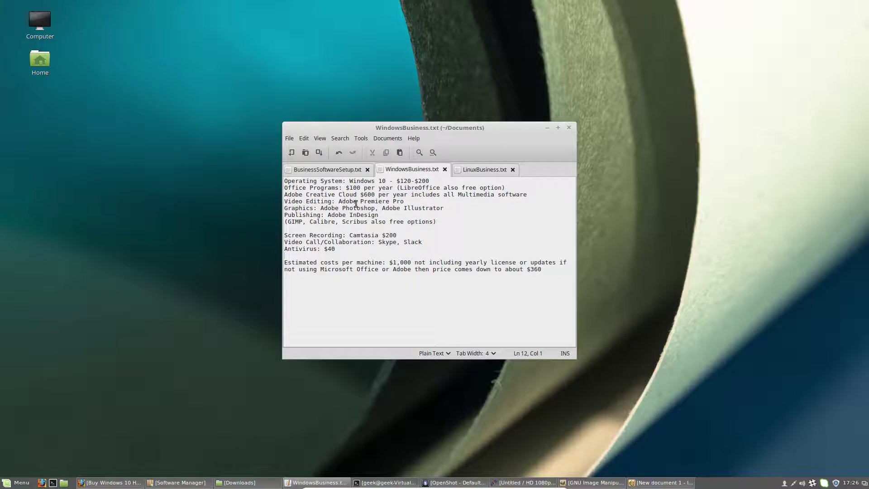
{"action": "left_click", "coordinate": [476, 172]}
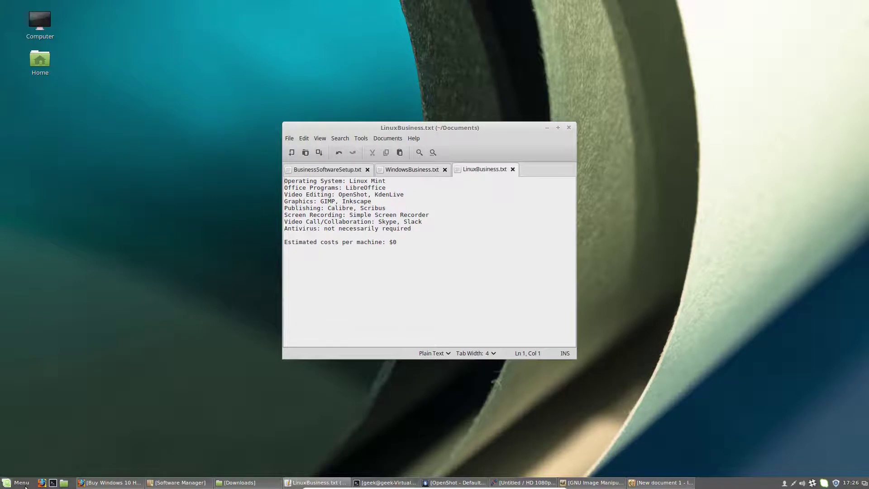
Launch calibre from the Office menu, then minimize it to show LinuxBusiness.txt again
{"action": "left_click", "coordinate": [9, 483]}
{"action": "mouse_move", "coordinate": [85, 332]}
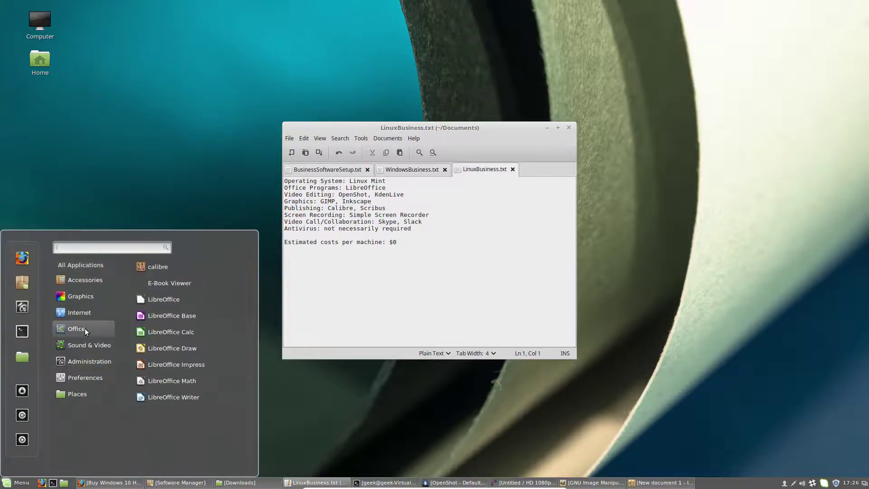
{"action": "left_click", "coordinate": [194, 271]}
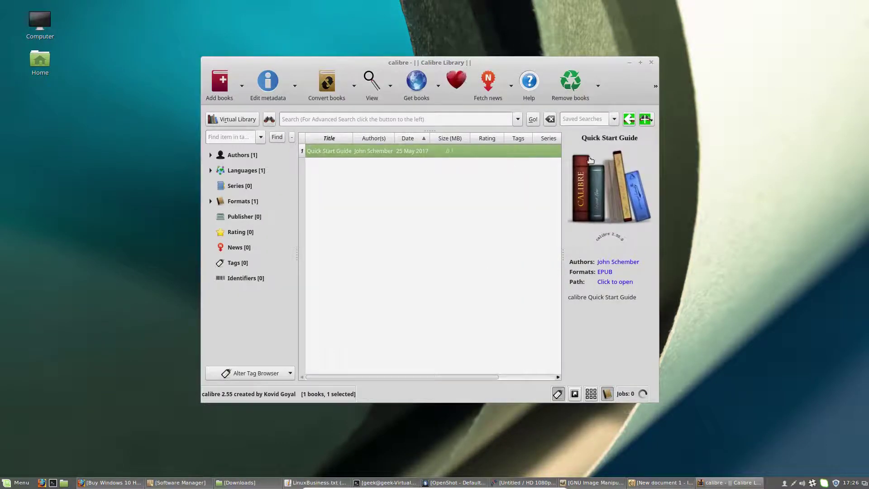
{"action": "left_click", "coordinate": [631, 64]}
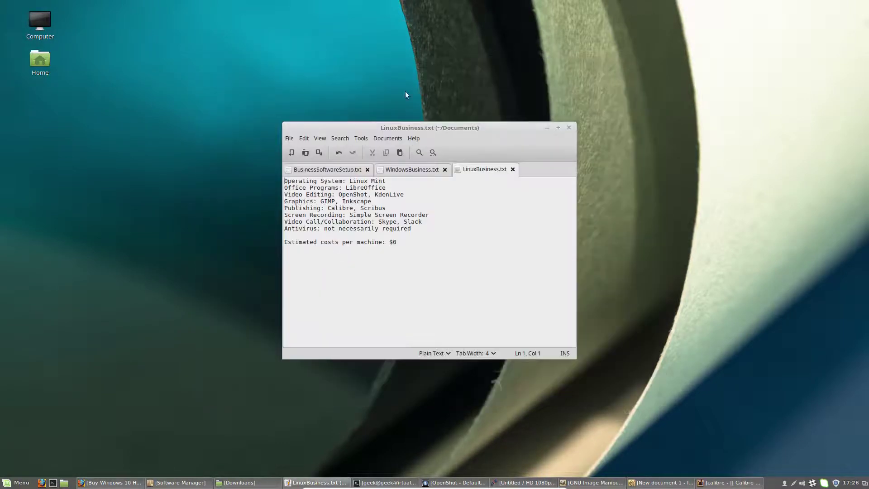
Launch Scribus and switch its New Document dialog to New from Template
{"action": "left_click", "coordinate": [21, 483]}
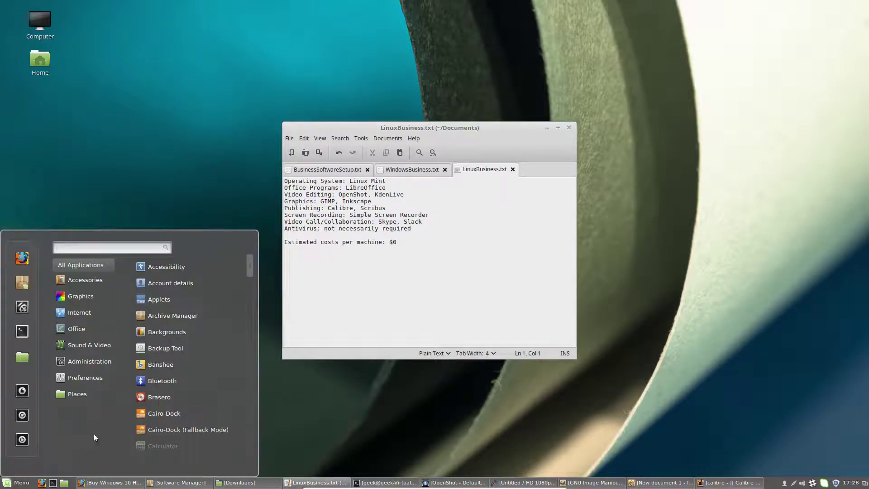
{"action": "mouse_move", "coordinate": [89, 339]}
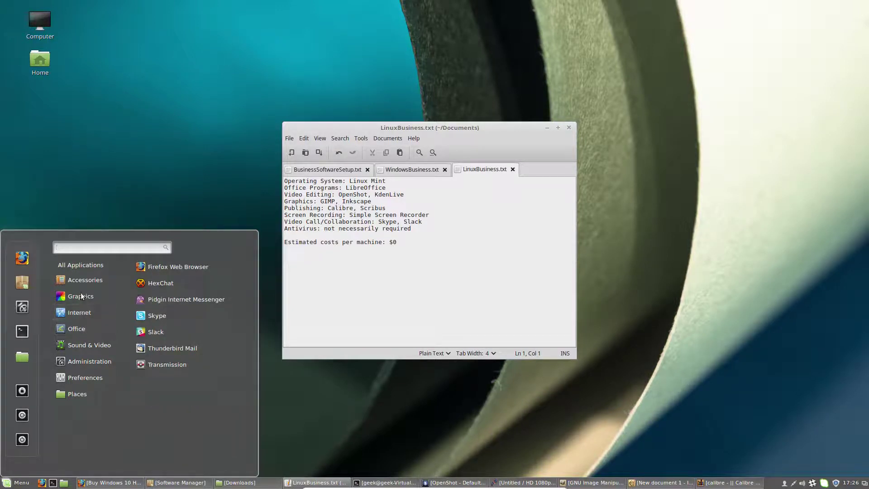
{"action": "mouse_move", "coordinate": [80, 292]}
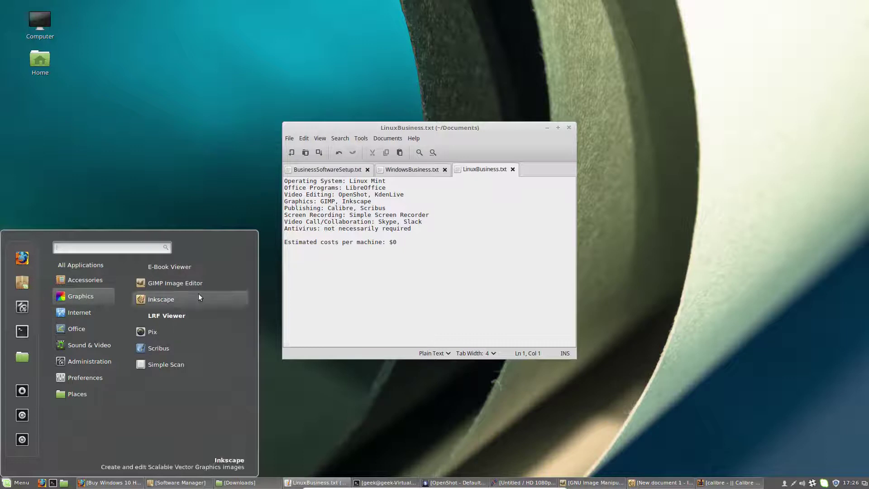
{"action": "left_click", "coordinate": [185, 352]}
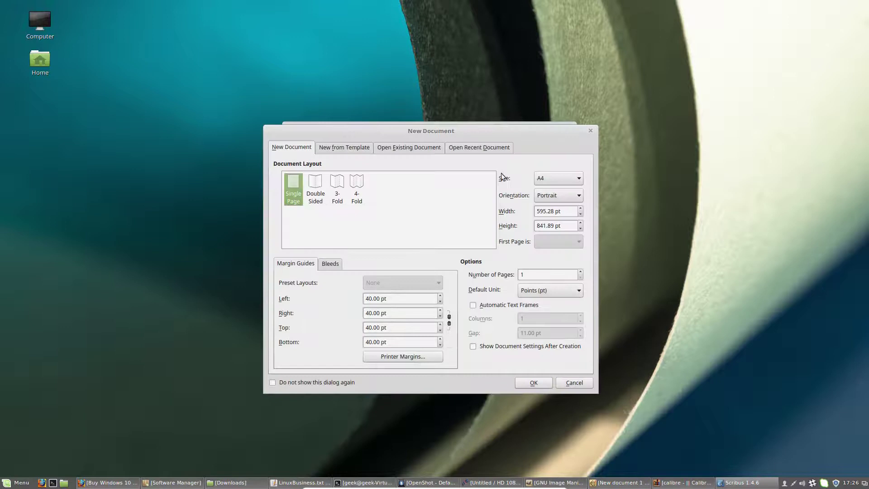
{"action": "left_click", "coordinate": [342, 147]}
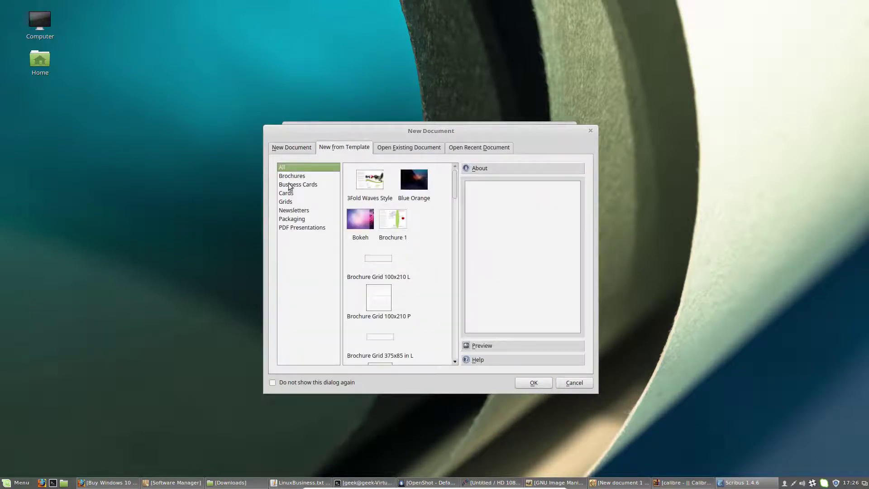
Browse the Brochures, Business Cards and Cards templates, then close the dialog and minimize Scribus
{"action": "left_click_drag", "start_coordinate": [466, 135], "coordinate": [566, 159]}
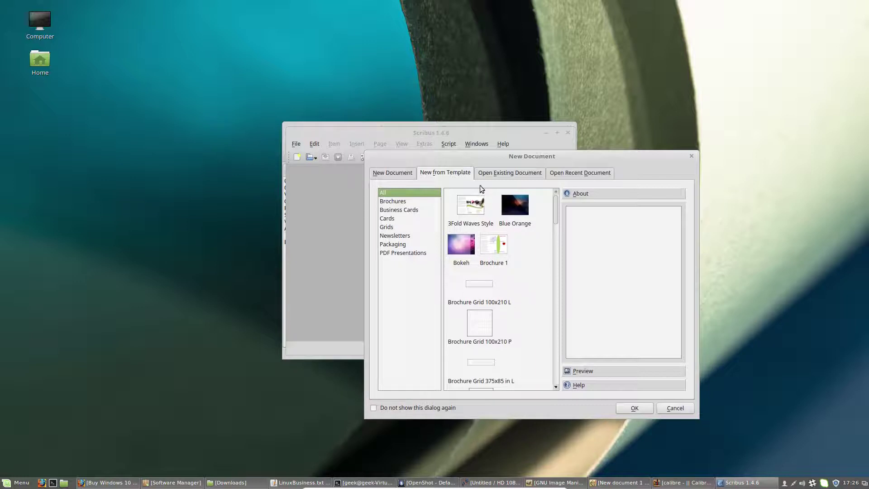
{"action": "left_click", "coordinate": [491, 174]}
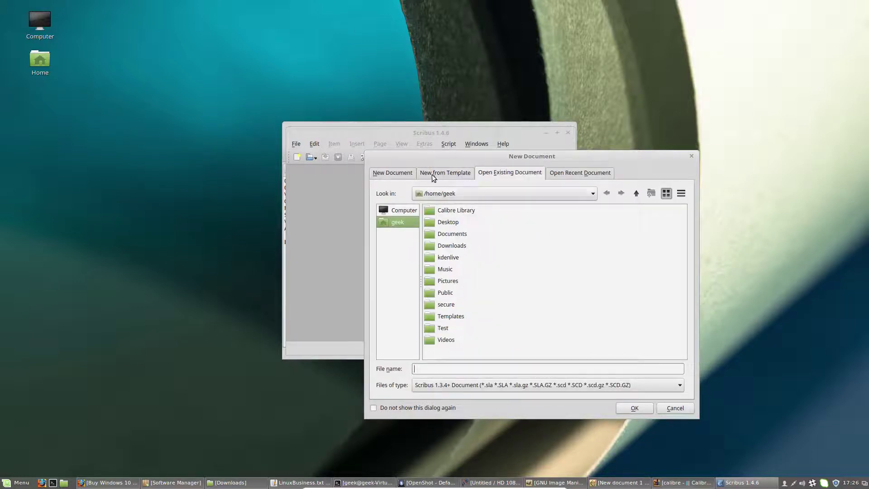
{"action": "left_click", "coordinate": [446, 172]}
{"action": "left_click", "coordinate": [401, 202]}
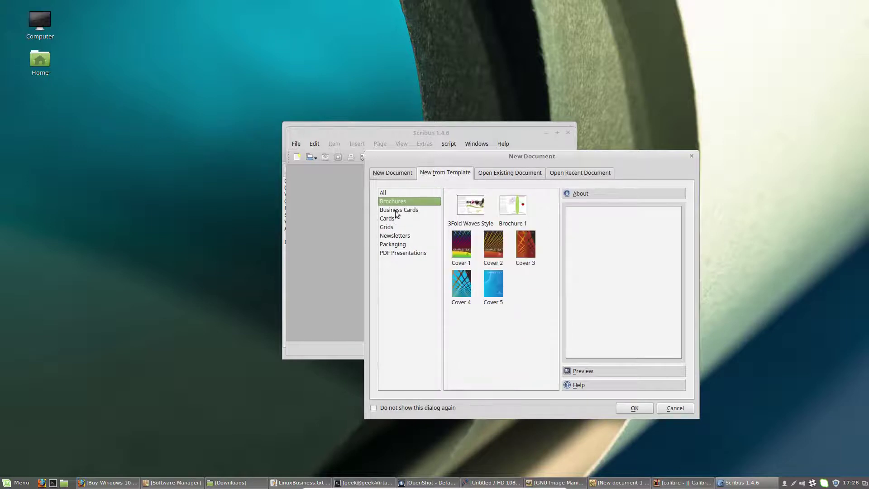
{"action": "left_click", "coordinate": [396, 211]}
{"action": "left_click", "coordinate": [393, 218]}
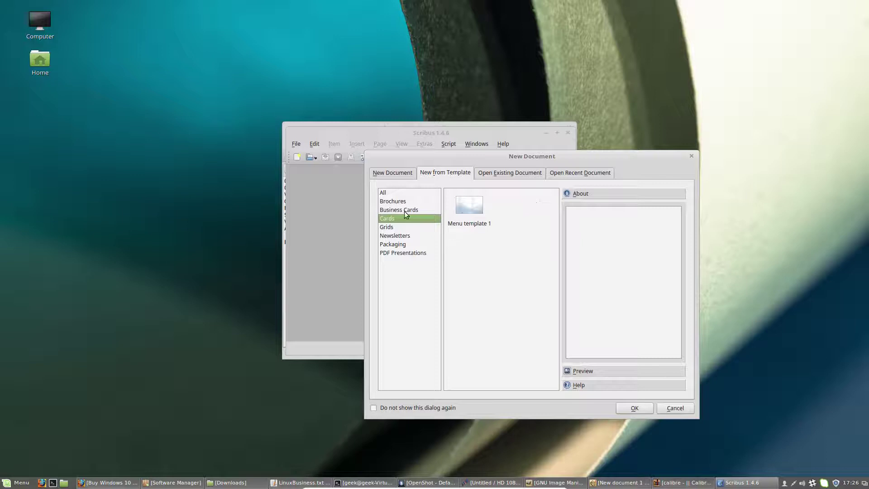
{"action": "left_click", "coordinate": [404, 211]}
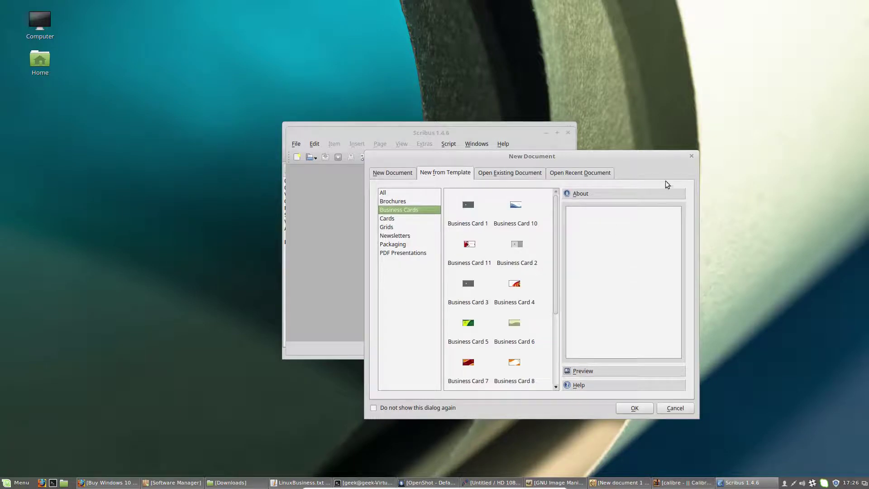
{"action": "left_click", "coordinate": [636, 410]}
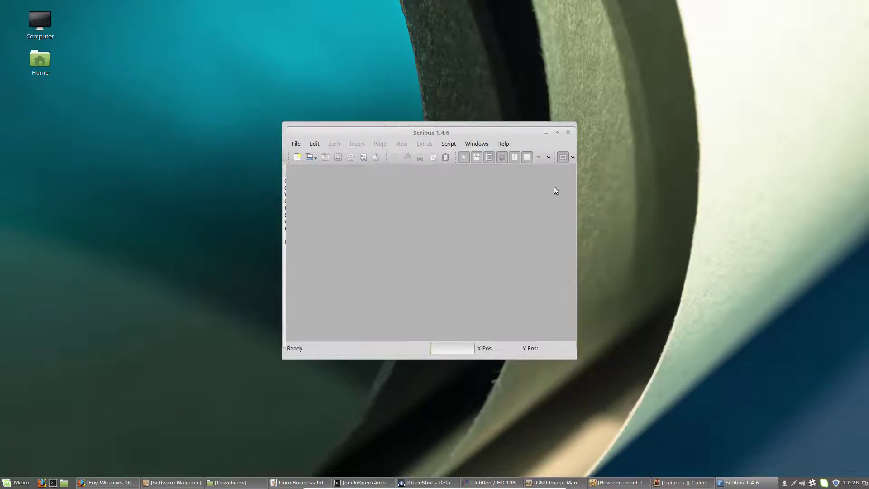
{"action": "left_click", "coordinate": [546, 133]}
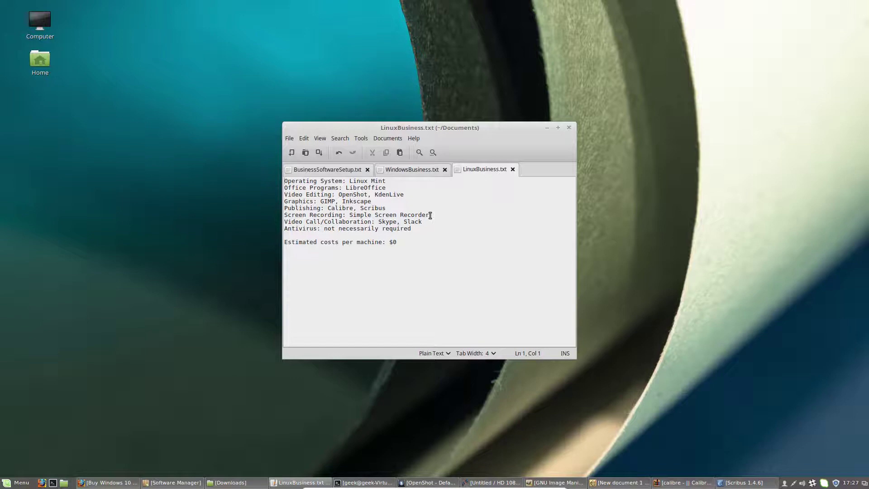
Raise Firefox on the SimpleScreenRecorder page and scroll down to its Download install commands
{"action": "left_click", "coordinate": [111, 487]}
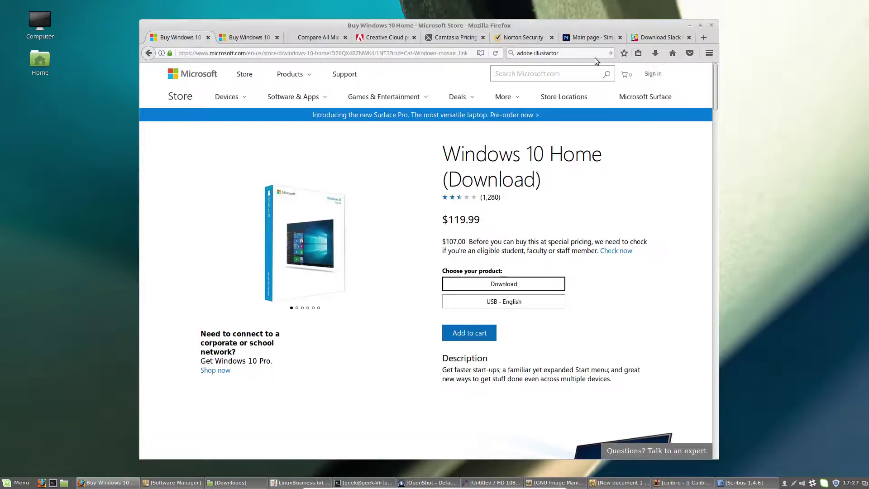
{"action": "left_click", "coordinate": [583, 40]}
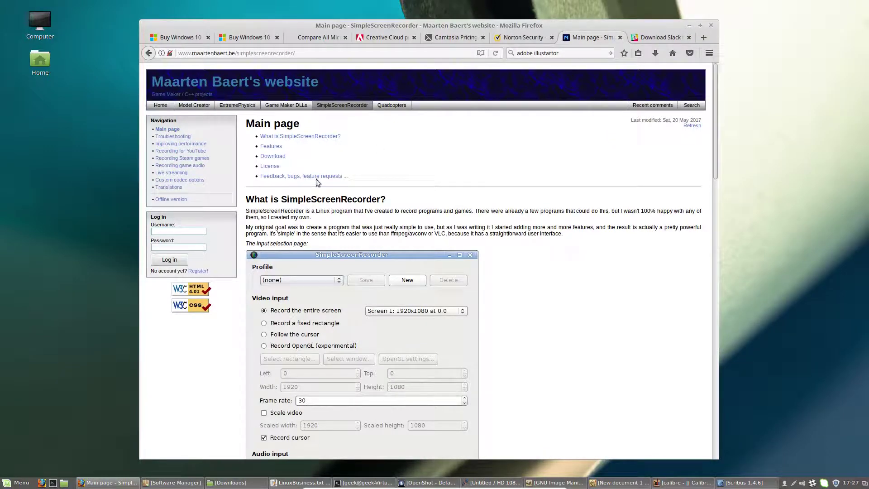
{"action": "scroll", "coordinate": [570, 240], "scroll_direction": "down", "scroll_amount": 3}
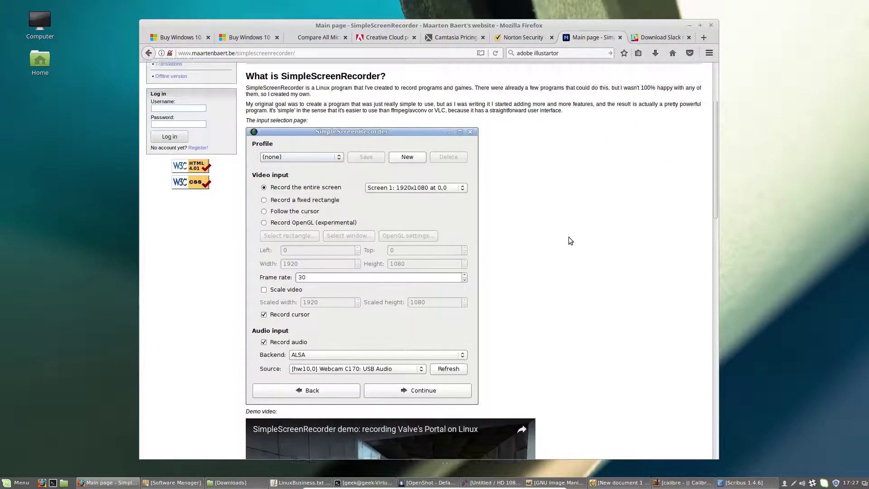
{"action": "scroll", "coordinate": [569, 237], "scroll_direction": "down", "scroll_amount": 4}
{"action": "left_click_drag", "start_coordinate": [717, 180], "coordinate": [697, 293]}
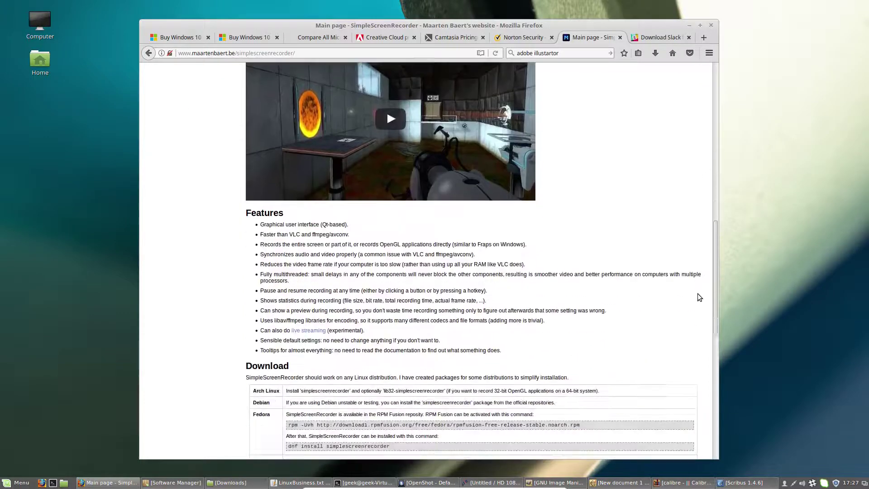
{"action": "scroll", "coordinate": [700, 297], "scroll_direction": "down", "scroll_amount": 5}
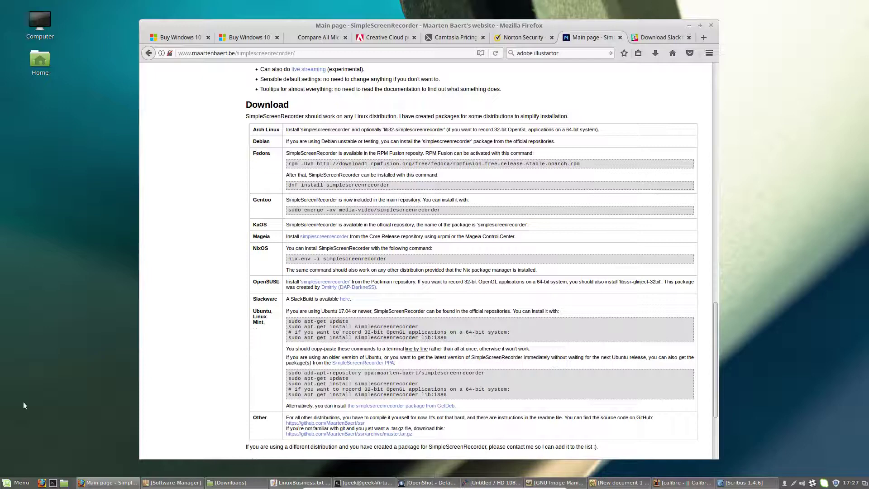
{"action": "left_click", "coordinate": [14, 482]}
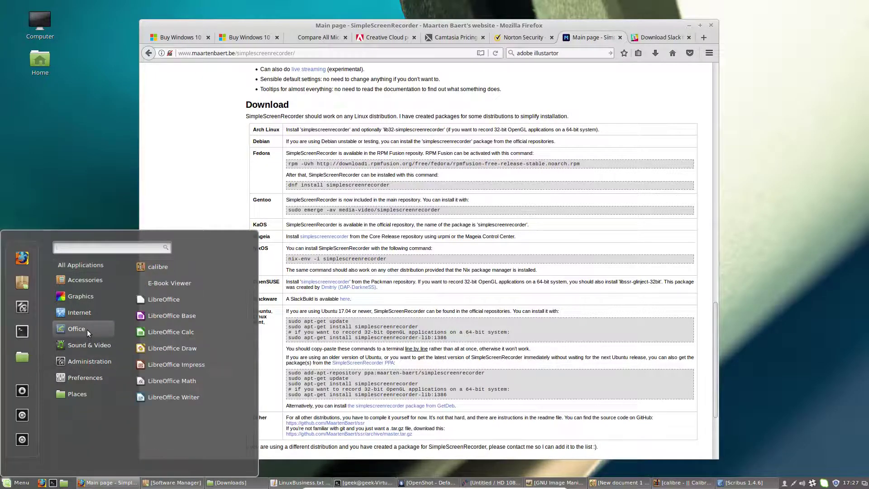
Launch SimpleScreenRecorder from Sound & Video, get past its welcome page, and minimize it
{"action": "mouse_move", "coordinate": [93, 343]}
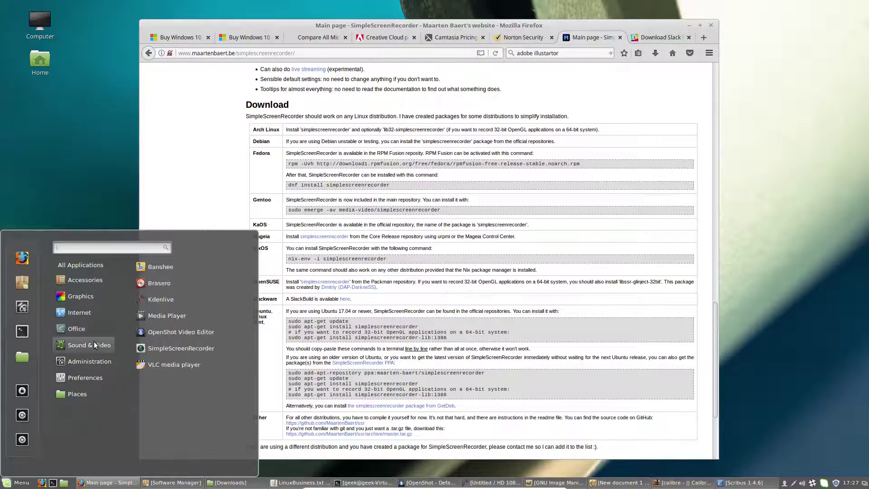
{"action": "left_click", "coordinate": [225, 350]}
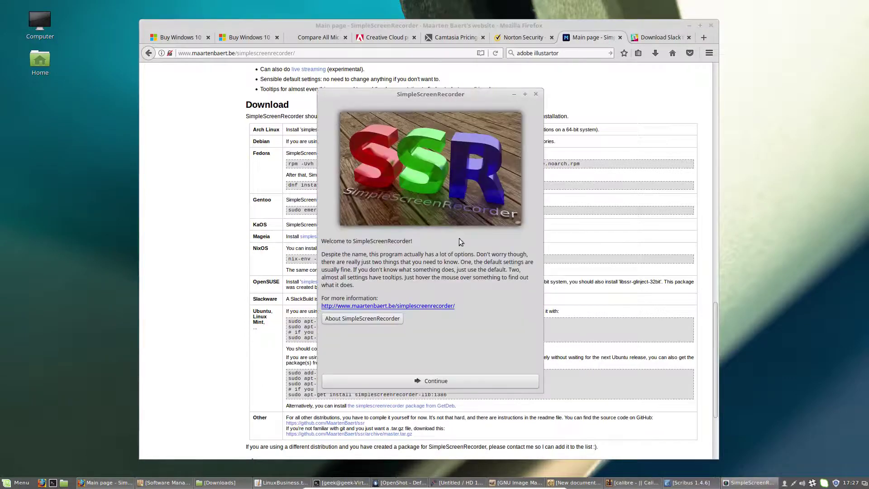
{"action": "left_click", "coordinate": [415, 380]}
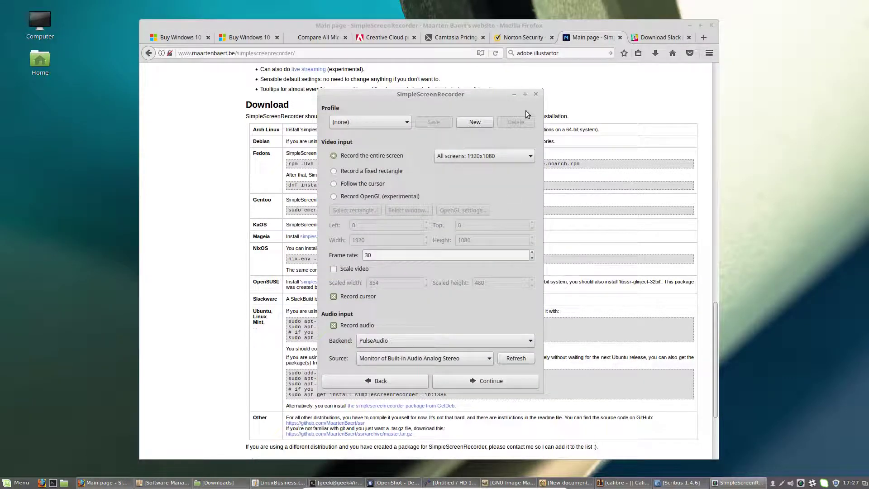
{"action": "left_click", "coordinate": [515, 96]}
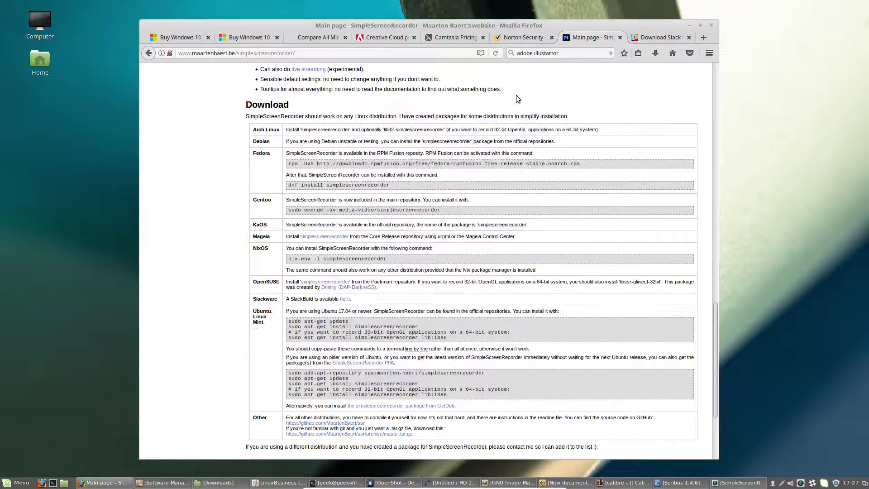
Append '(OBS also free option)' to the Camtasia $200 line in WindowsBusiness.txt and save
{"action": "left_click", "coordinate": [688, 27]}
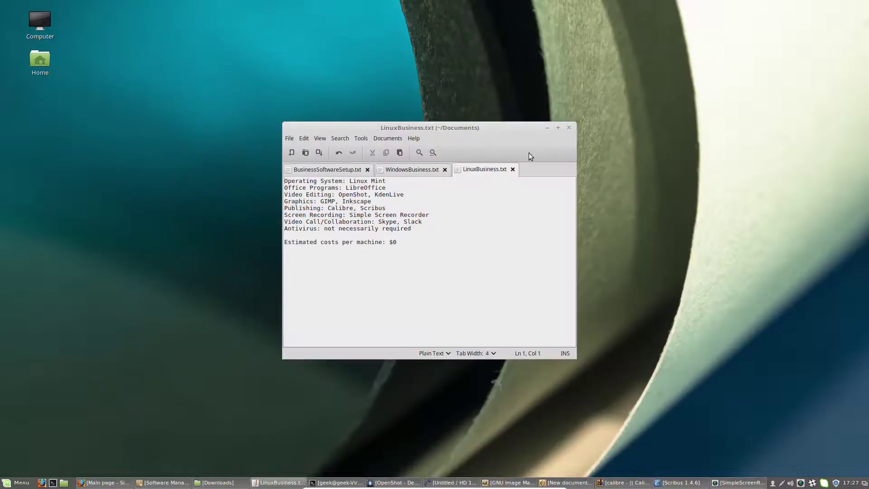
{"action": "left_click", "coordinate": [411, 171]}
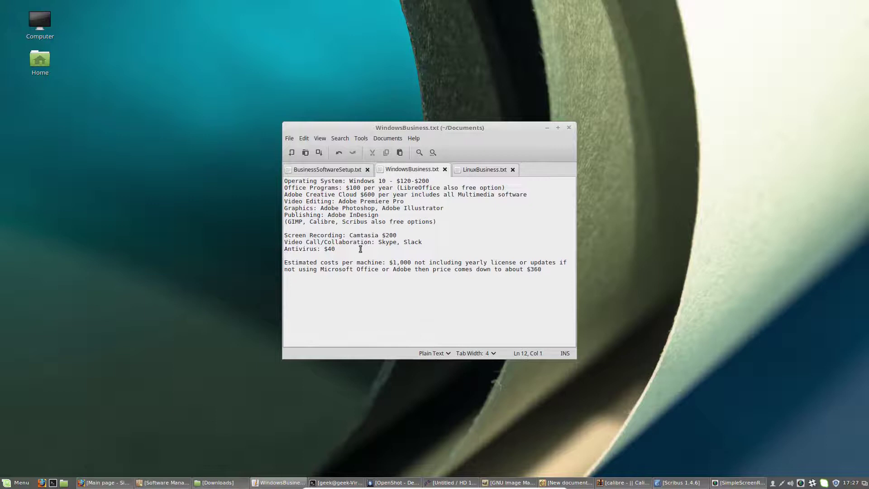
{"action": "left_click", "coordinate": [415, 235]}
{"action": "type", "text": "9OBS"}
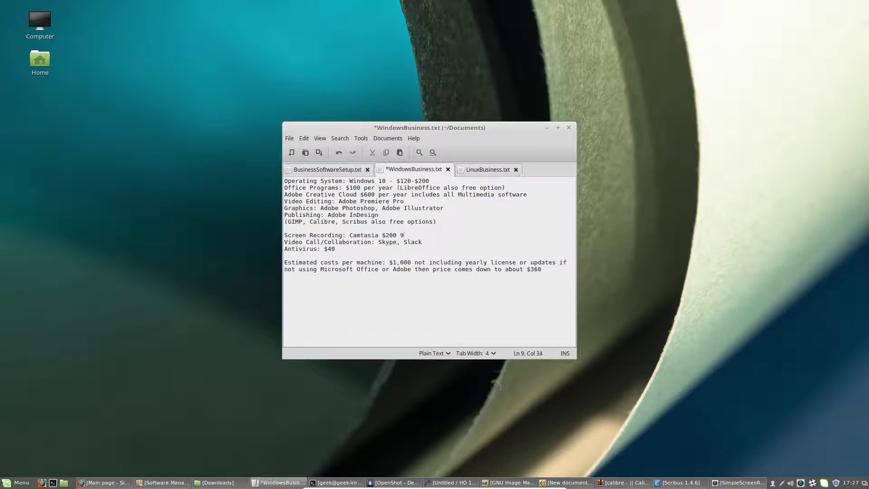
{"action": "key", "text": "BackSpace"}
{"action": "key", "text": "BackSpace"}
{"action": "key", "text": "BackSpace"}
{"action": "key", "text": "BackSpace"}
{"action": "key", "text": "BackSpace"}
{"action": "type", "text": "(OBS"}
{"action": "type", "text": "also free option)"}
{"action": "key", "text": "ctrl+s"}
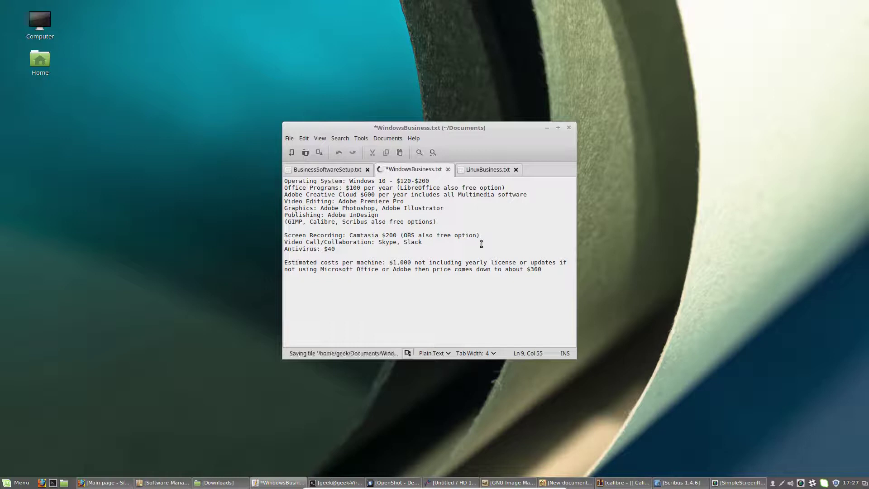
Add '(OBS)' after Simple Screen Recorder in LinuxBusiness.txt, save, and minimize Xed
{"action": "left_click", "coordinate": [466, 173]}
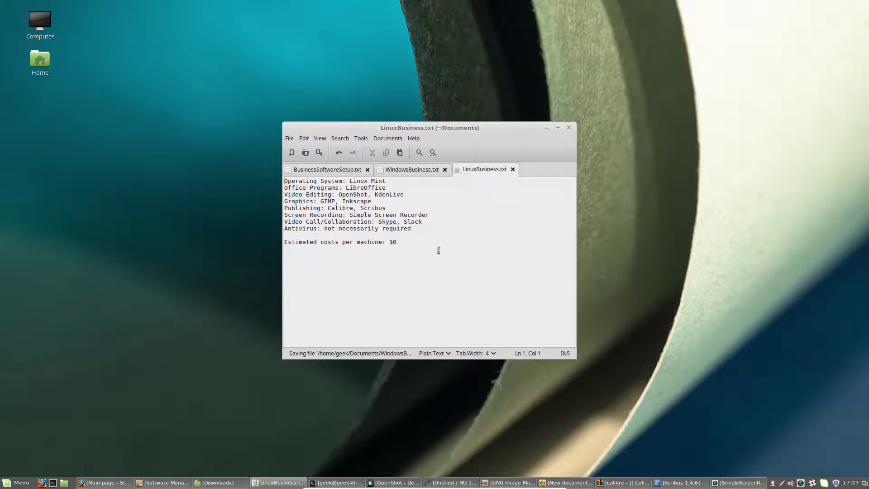
{"action": "left_click", "coordinate": [435, 216]}
{"action": "type", "text": "(OBS"}
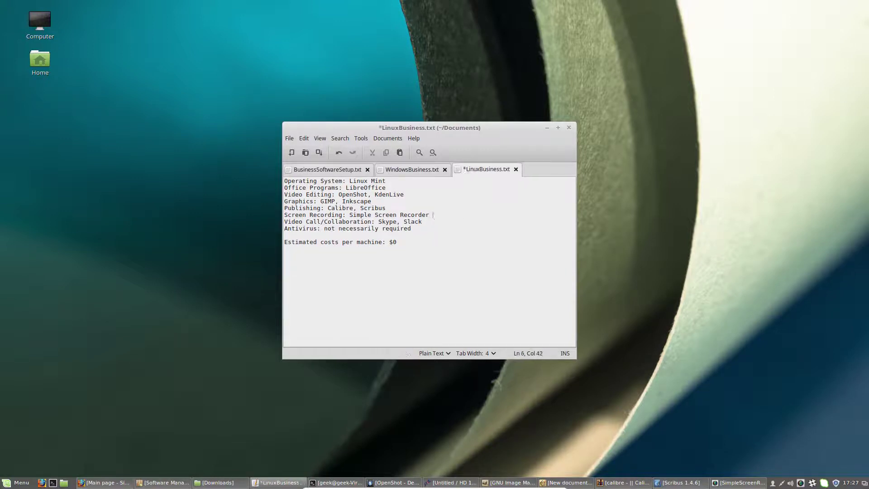
{"action": "type", "text": ")"}
{"action": "key", "text": "ctrl+s"}
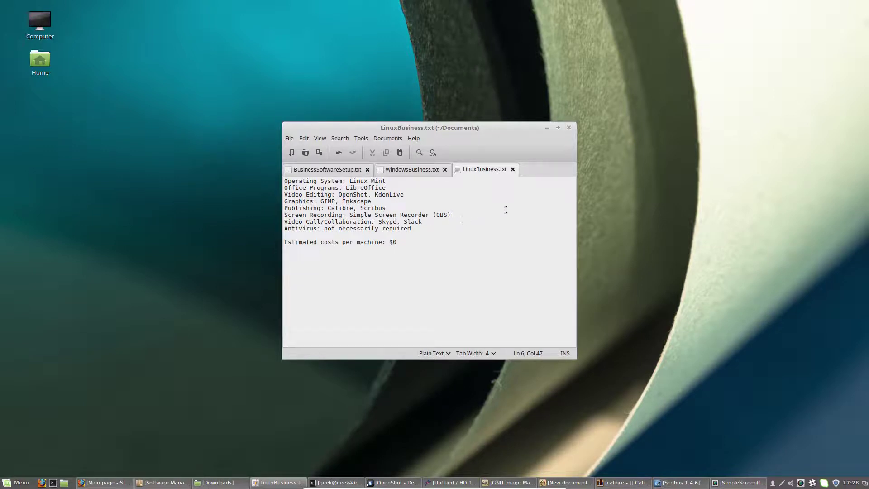
{"action": "left_click", "coordinate": [547, 128]}
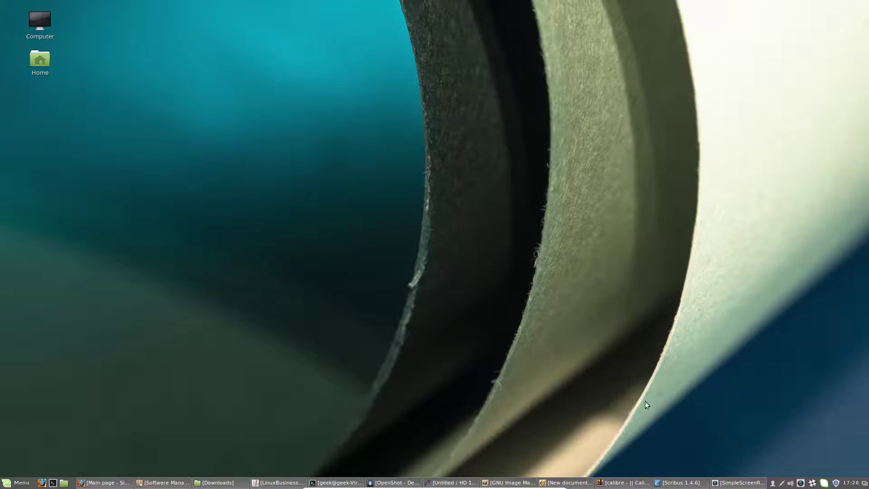
Open and minimize the Skype and Slack sign-in windows from the tray, then restore Xed
{"action": "left_click", "coordinate": [825, 484]}
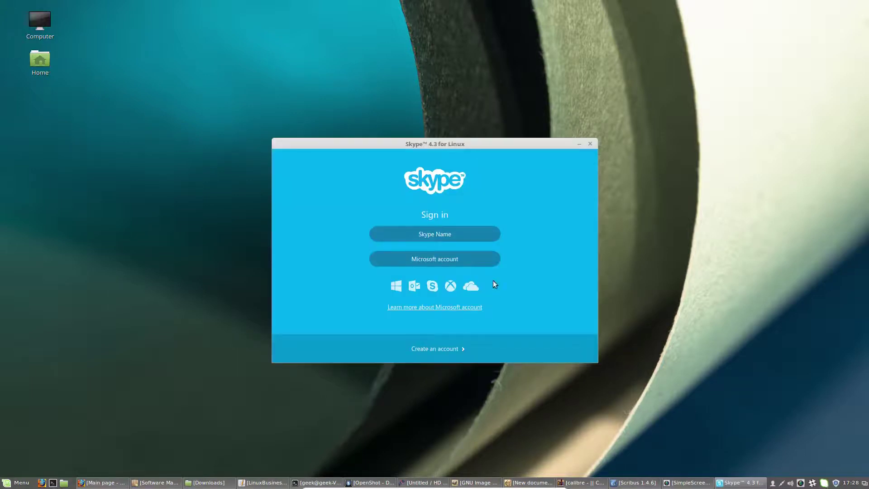
{"action": "left_click", "coordinate": [578, 145]}
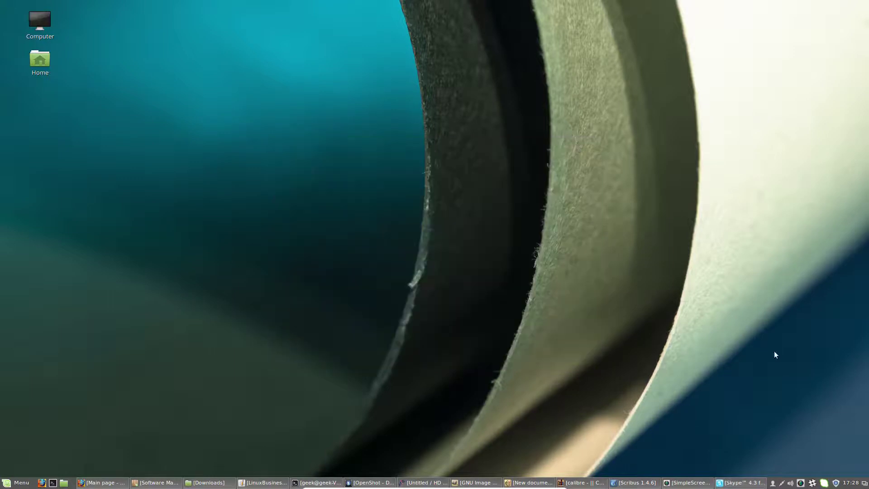
{"action": "left_click", "coordinate": [813, 482]}
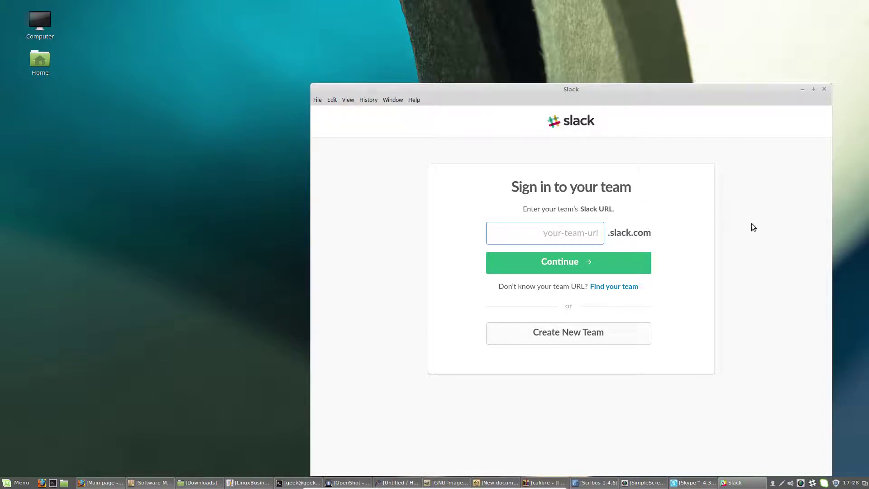
{"action": "left_click", "coordinate": [803, 90]}
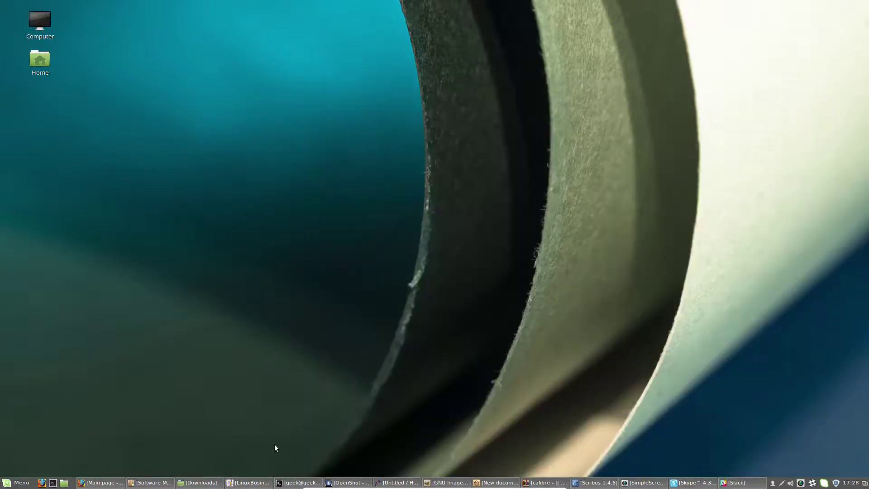
{"action": "left_click", "coordinate": [248, 482]}
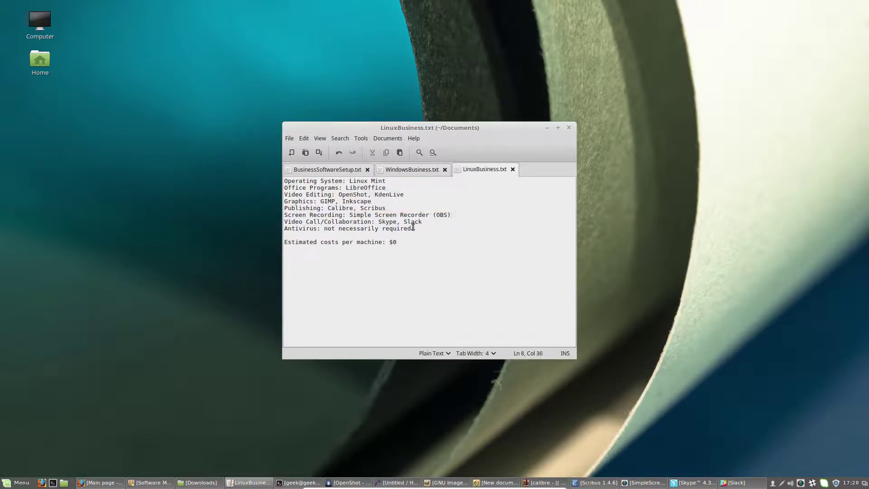
Append '(AVG, Avira)' to the 'Antivirus: $40' line of WindowsBusiness.txt and save it
{"action": "left_click_drag", "start_coordinate": [413, 229], "coordinate": [285, 230]}
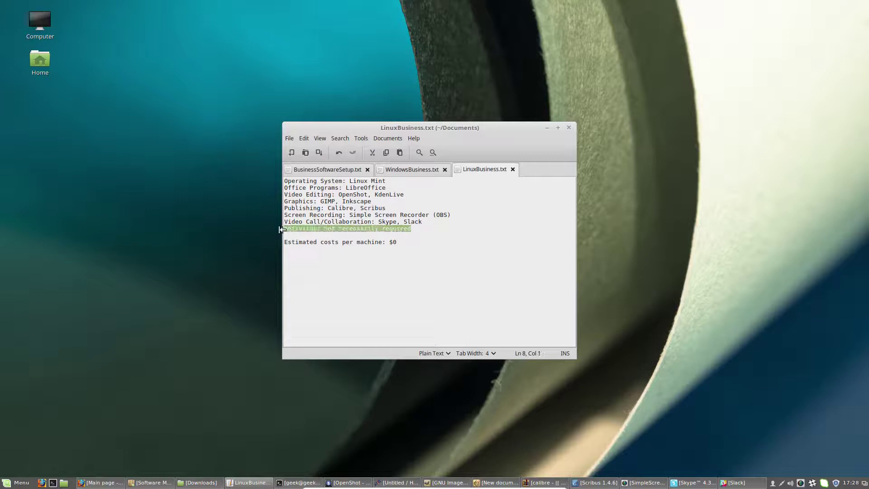
{"action": "left_click", "coordinate": [377, 234]}
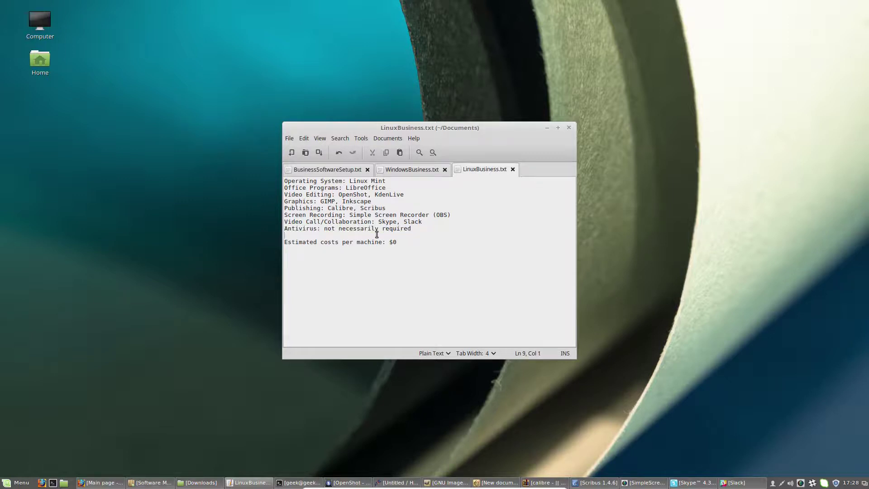
{"action": "left_click", "coordinate": [422, 229]}
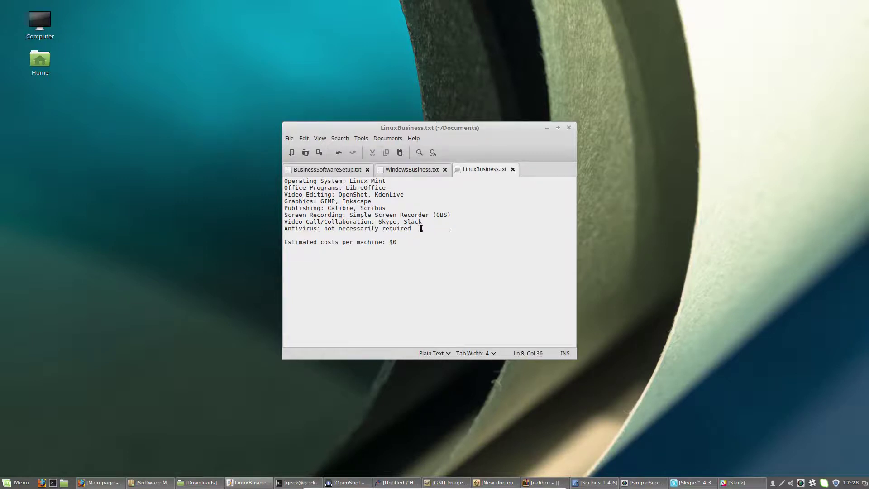
{"action": "left_click", "coordinate": [418, 170]}
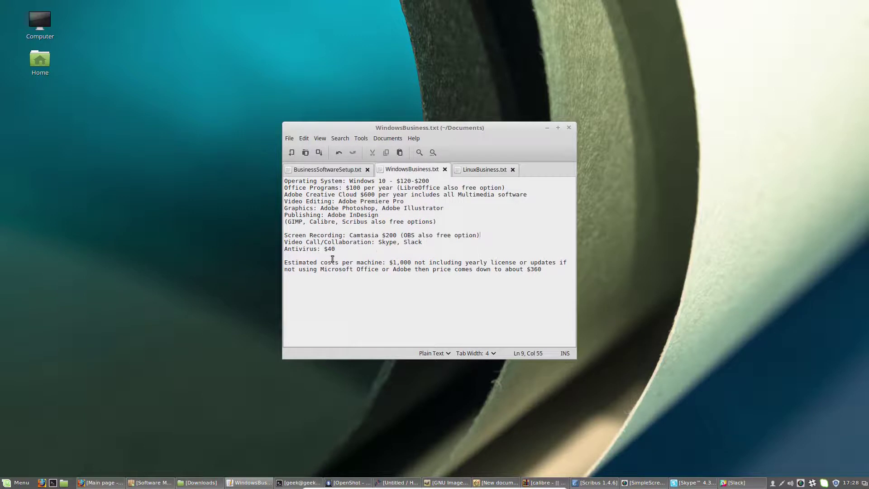
{"action": "left_click_drag", "start_coordinate": [340, 251], "coordinate": [285, 250]}
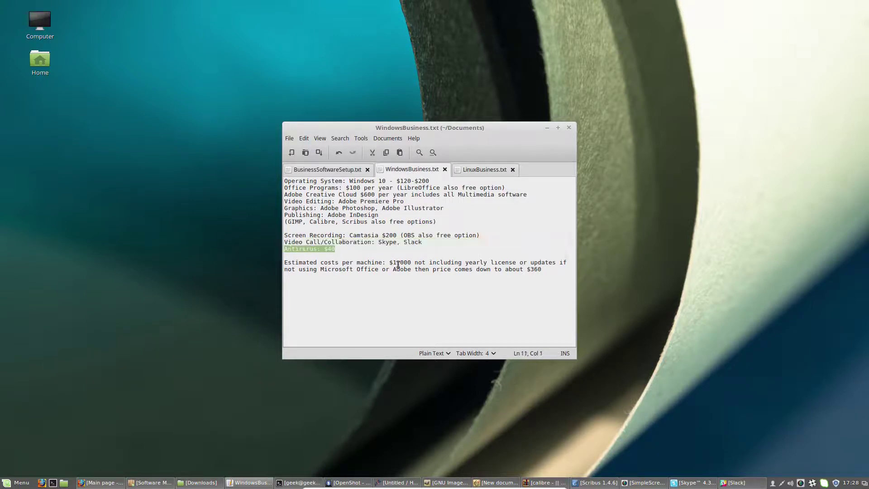
{"action": "left_click", "coordinate": [356, 251]}
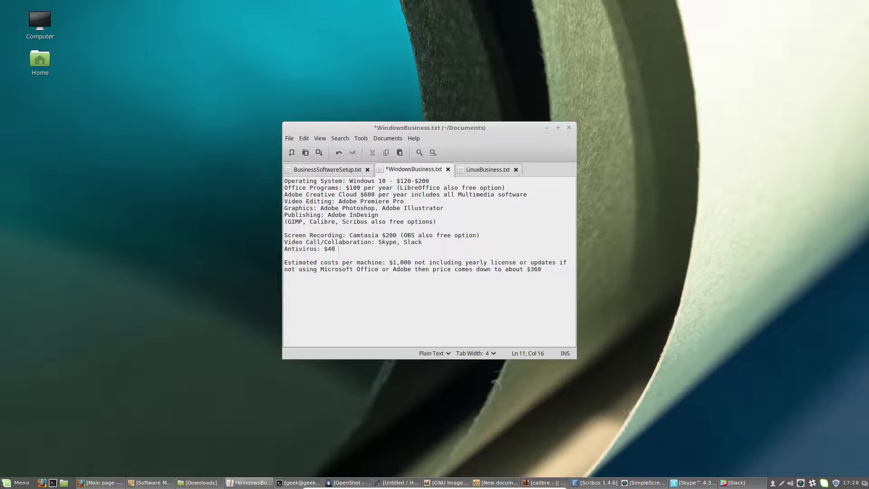
{"action": "type", "text": "(AVG, Avira)"}
{"action": "key", "text": "ctrl+s"}
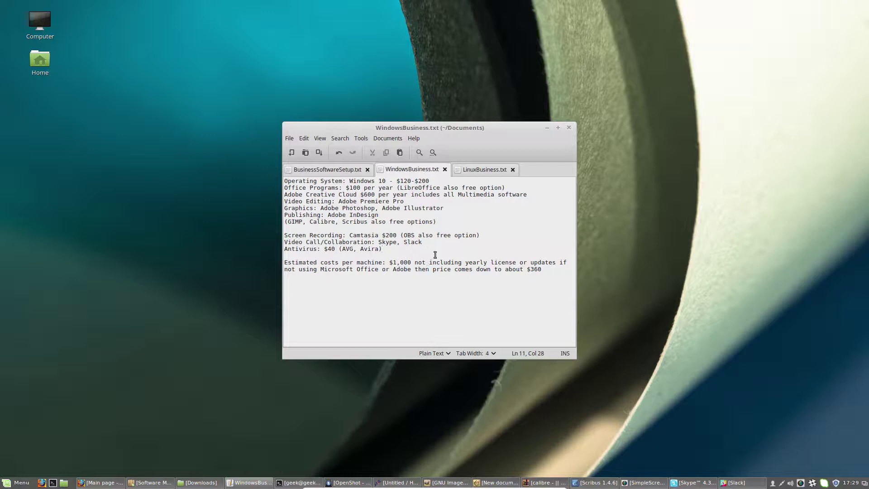
{"action": "left_click", "coordinate": [490, 169]}
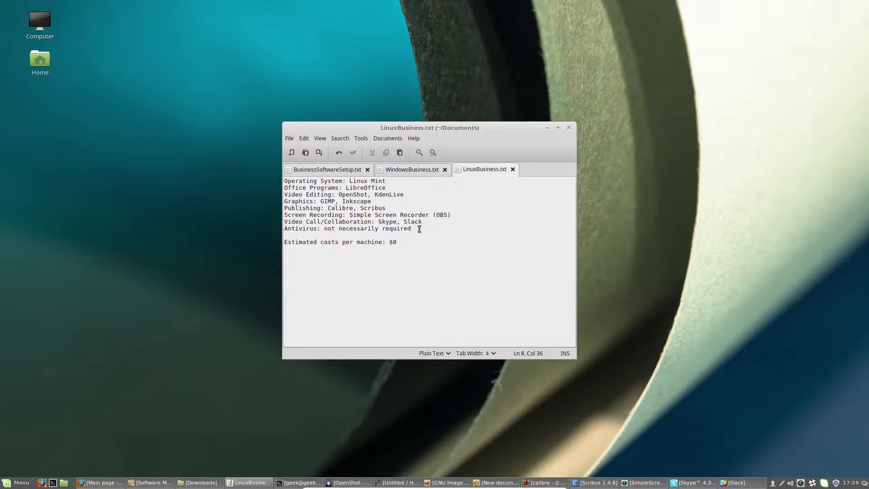
{"action": "left_click_drag", "start_coordinate": [419, 229], "coordinate": [271, 179]}
{"action": "left_click", "coordinate": [379, 217]}
{"action": "left_click_drag", "start_coordinate": [414, 245], "coordinate": [284, 243]}
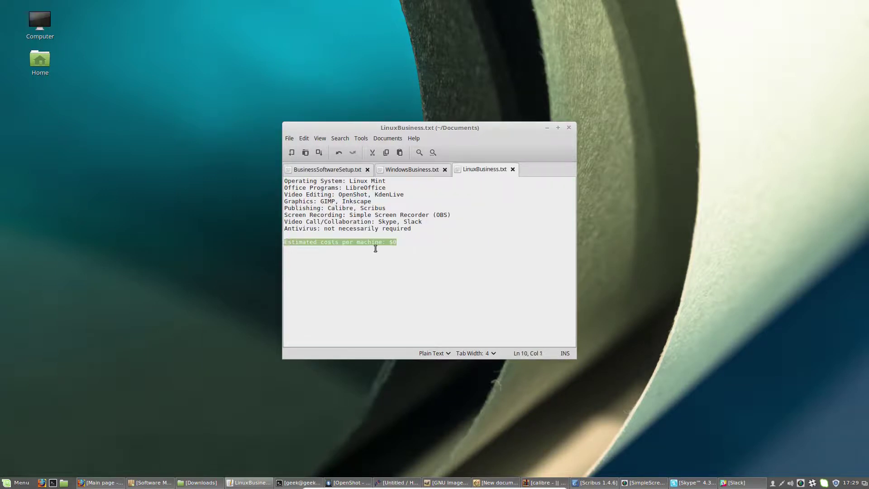
{"action": "left_click", "coordinate": [398, 247]}
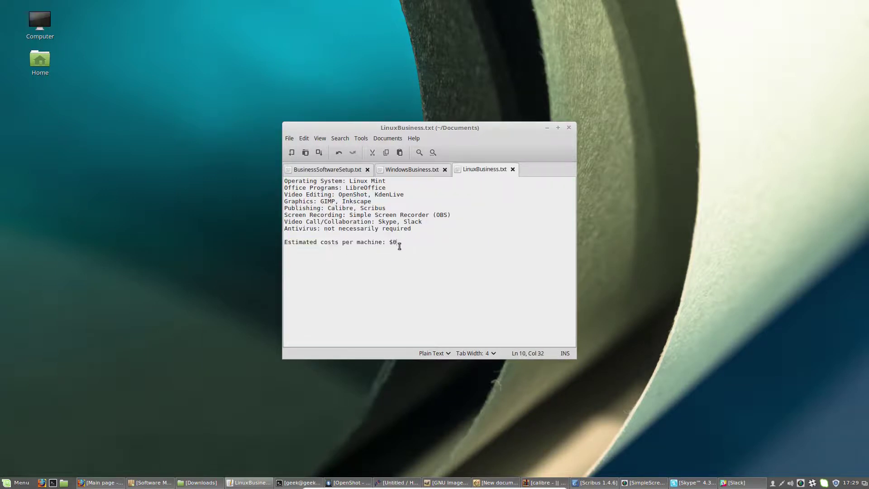
{"action": "left_click", "coordinate": [418, 171]}
{"action": "left_click", "coordinate": [553, 269]}
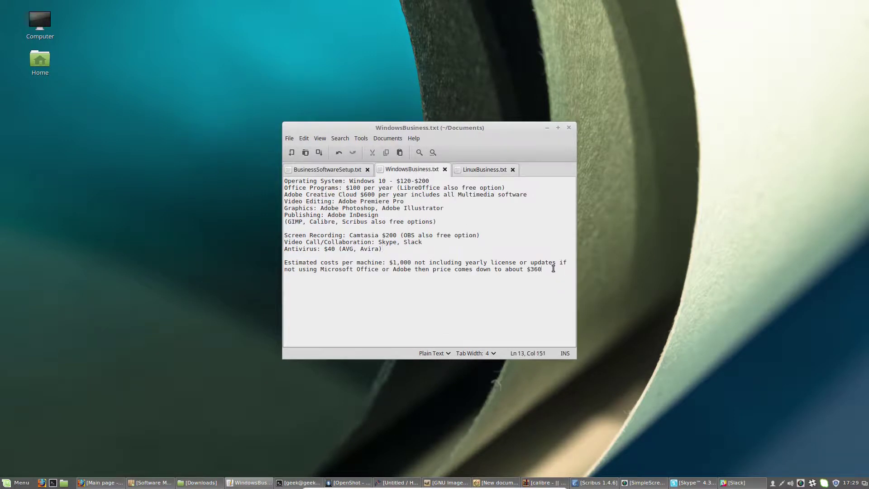
{"action": "left_click_drag", "start_coordinate": [553, 269], "coordinate": [286, 263]}
{"action": "left_click", "coordinate": [350, 264]}
{"action": "left_click", "coordinate": [469, 172]}
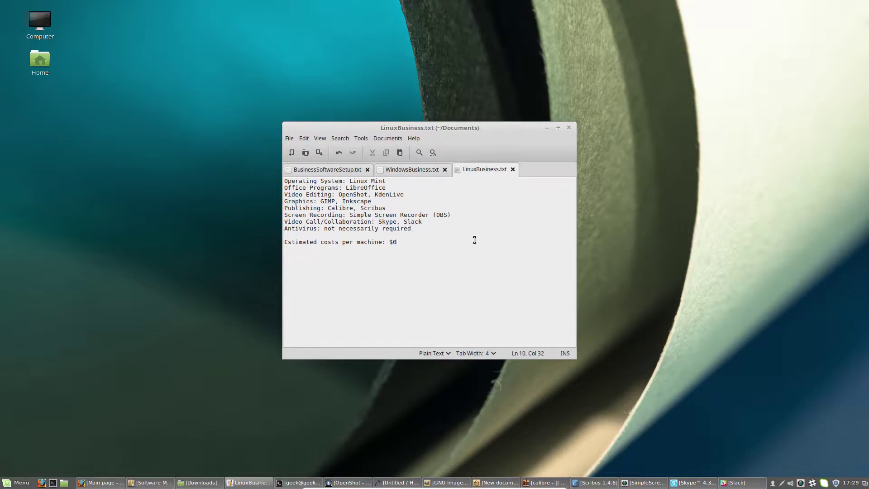
Minimize Xed and bring the Scribus window back up
{"action": "left_click", "coordinate": [547, 127]}
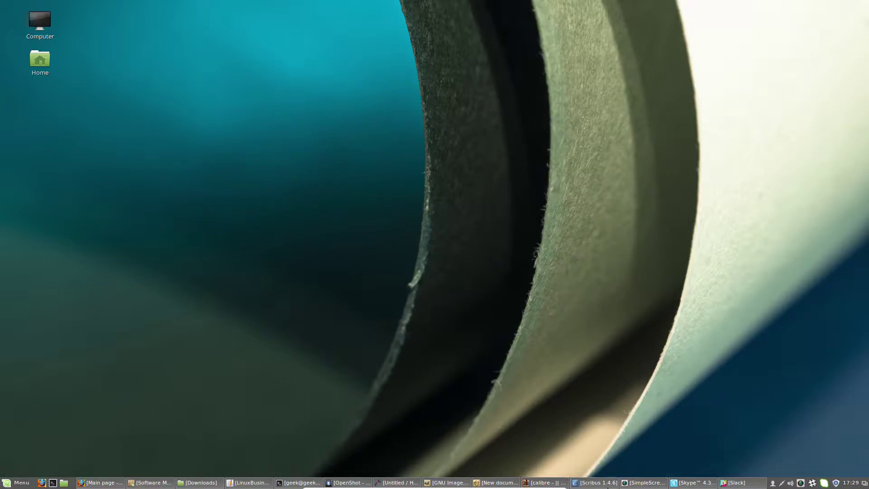
{"action": "mouse_move", "coordinate": [600, 486]}
{"action": "left_click", "coordinate": [597, 483]}
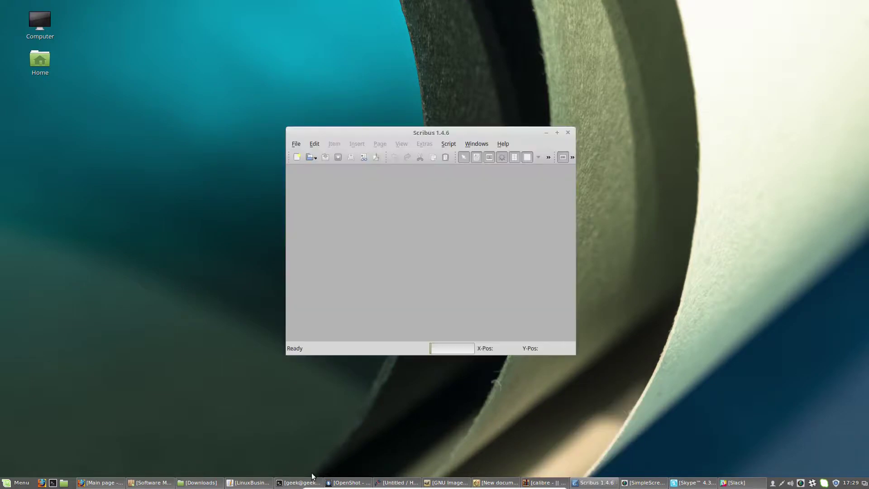
Review the SimpleScreenRecorder page and the Slack for Linux download page in Firefox, then minimize it
{"action": "mouse_move", "coordinate": [330, 484]}
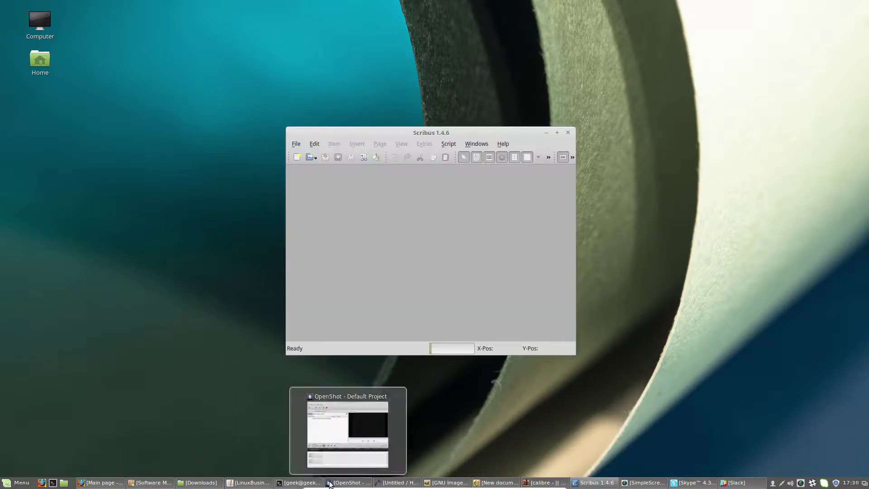
{"action": "left_click", "coordinate": [119, 484]}
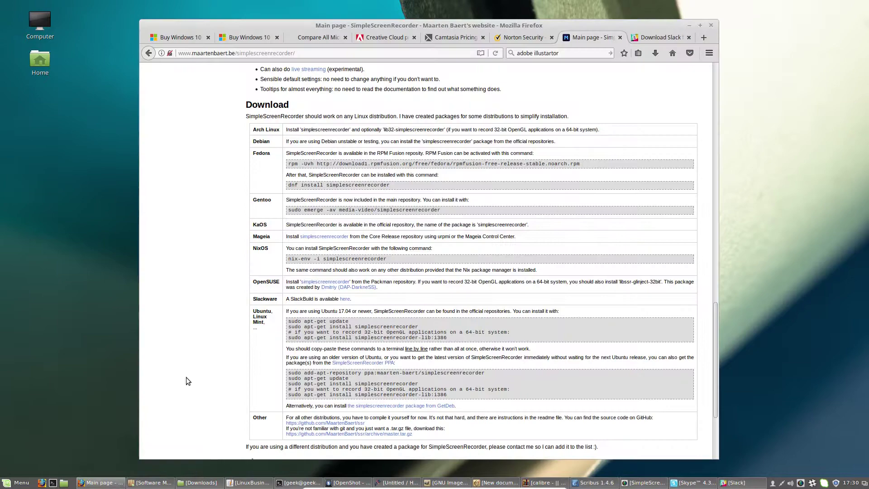
{"action": "scroll", "coordinate": [311, 243], "scroll_direction": "up", "scroll_amount": 4}
{"action": "scroll", "coordinate": [311, 243], "scroll_direction": "up", "scroll_amount": 15}
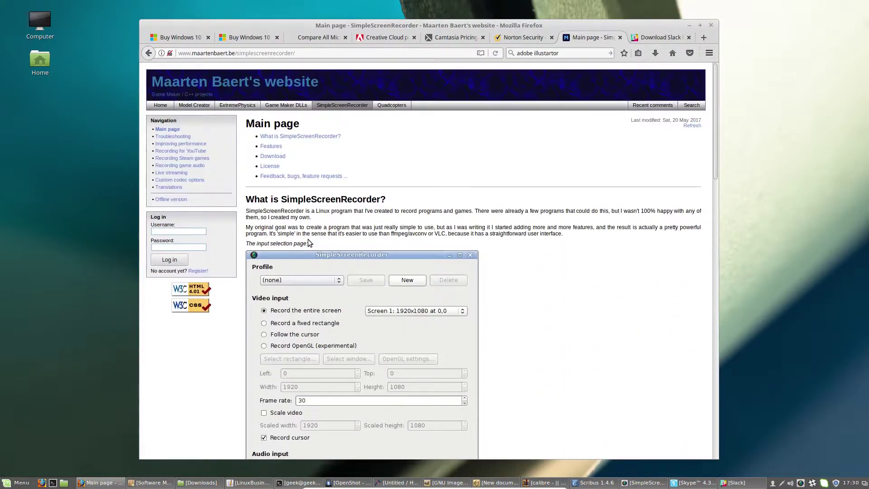
{"action": "left_click", "coordinate": [648, 36]}
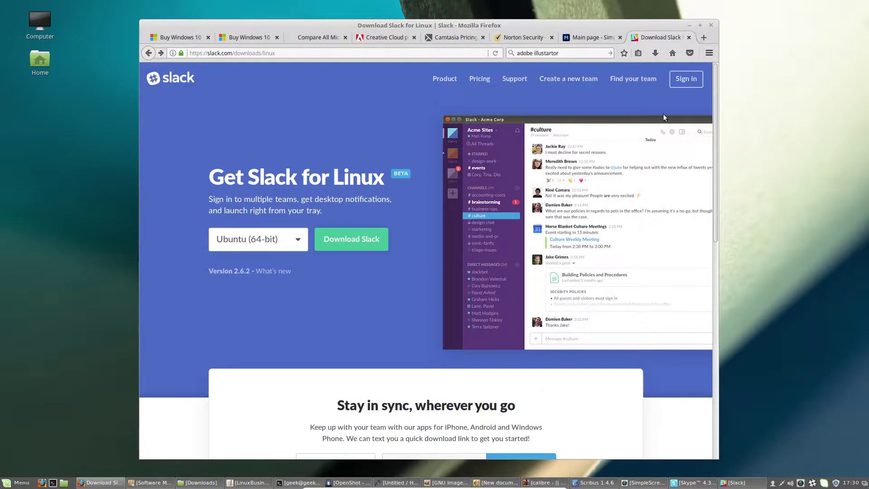
{"action": "left_click", "coordinate": [690, 25]}
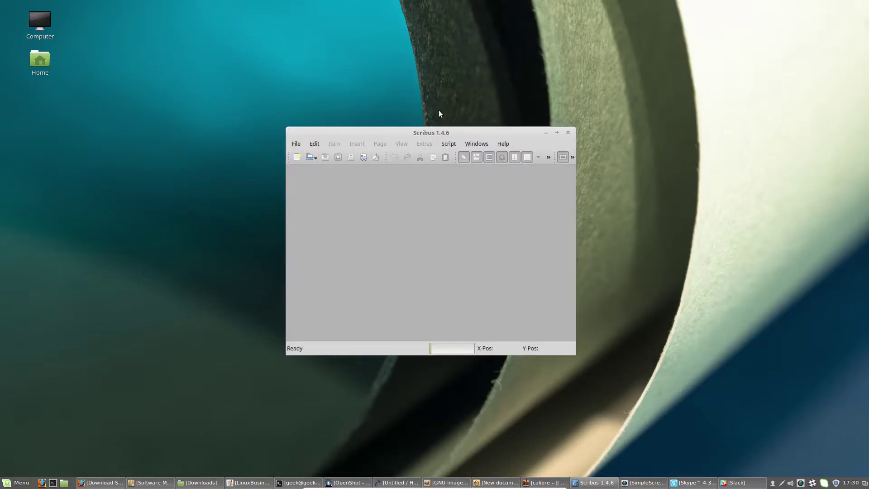
Minimize Scribus, launch Thunderbird Mail, dismiss its new-email-address offer, and minimize Thunderbird
{"action": "left_click", "coordinate": [546, 132]}
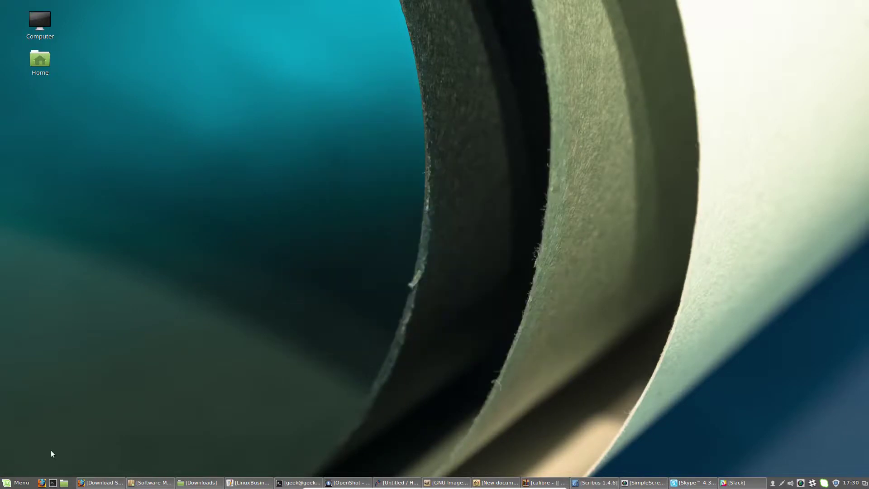
{"action": "left_click", "coordinate": [14, 483]}
{"action": "mouse_move", "coordinate": [87, 331]}
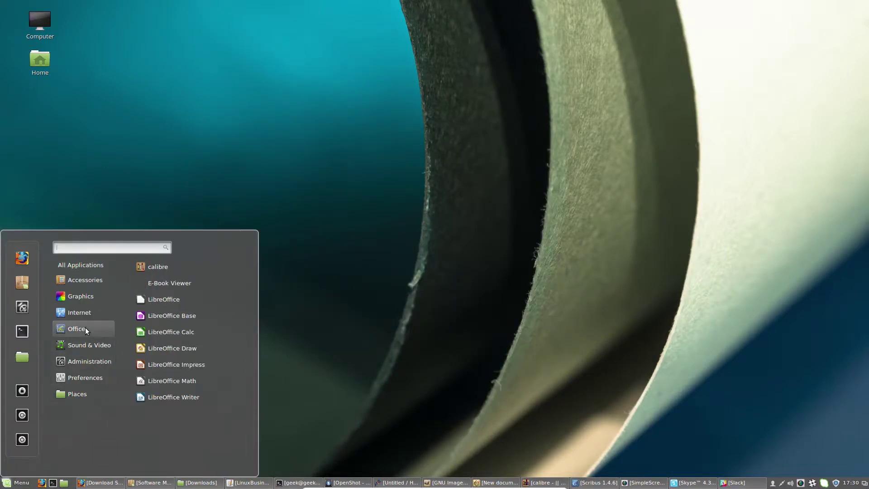
{"action": "mouse_move", "coordinate": [89, 311]}
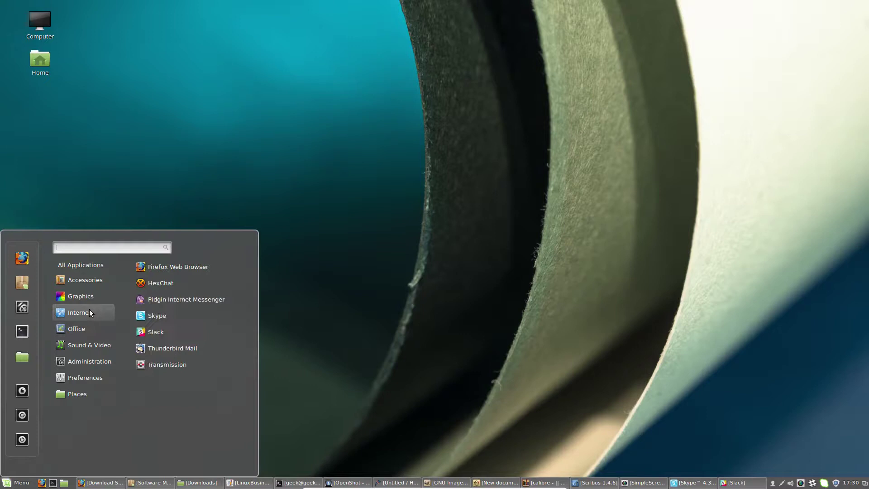
{"action": "left_click", "coordinate": [182, 349]}
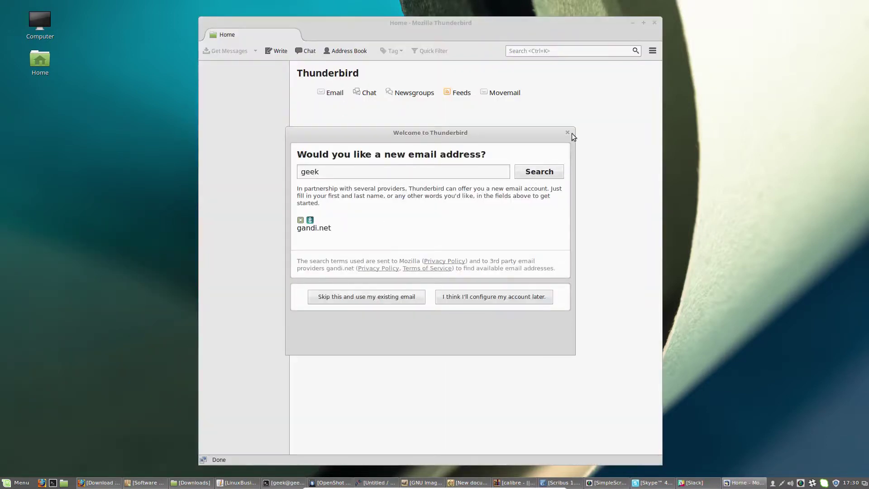
{"action": "left_click", "coordinate": [568, 132]}
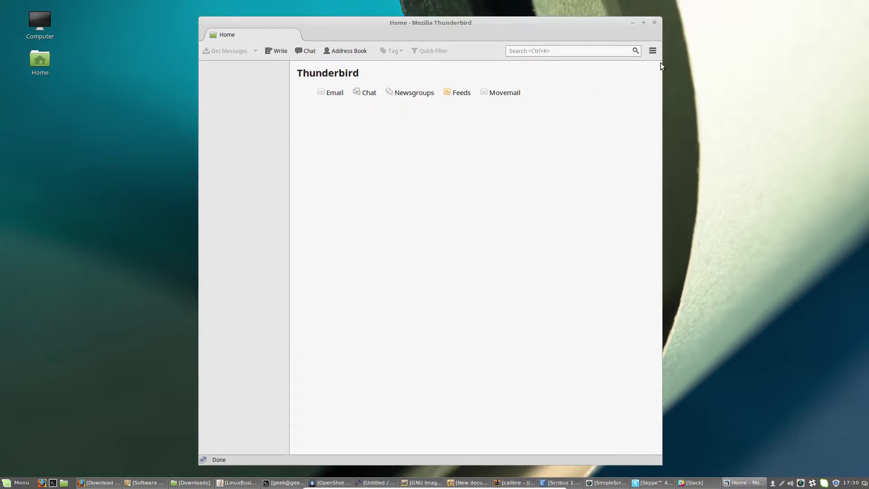
{"action": "left_click", "coordinate": [634, 22]}
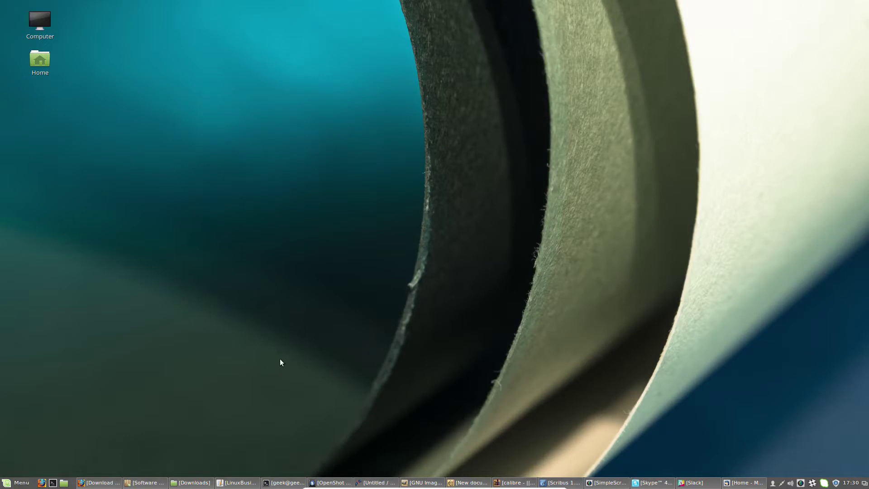
Restore the Xed editor, compare WindowsBusiness.txt and LinuxBusiness.txt, then bring Kdenlive back
{"action": "left_click", "coordinate": [236, 484]}
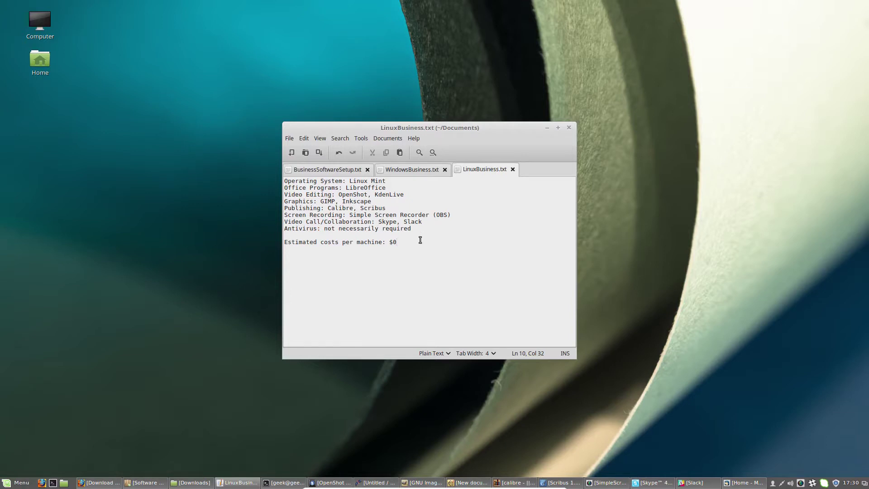
{"action": "left_click", "coordinate": [416, 170]}
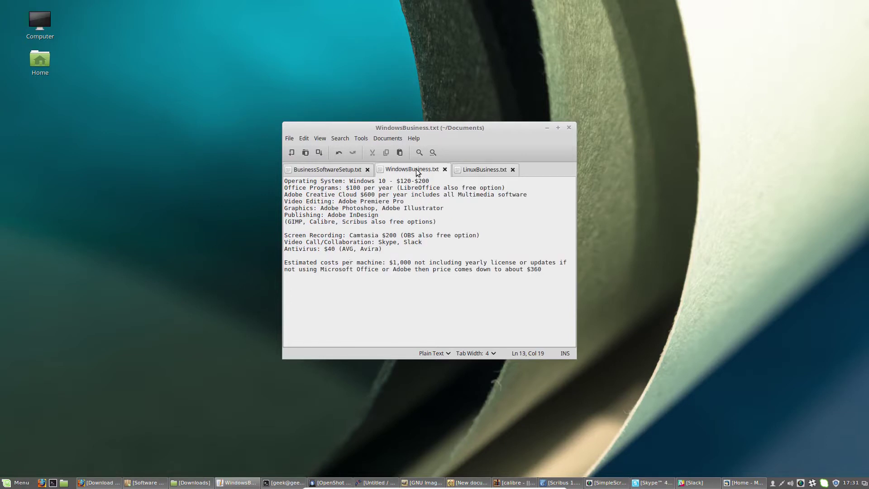
{"action": "left_click", "coordinate": [479, 172]}
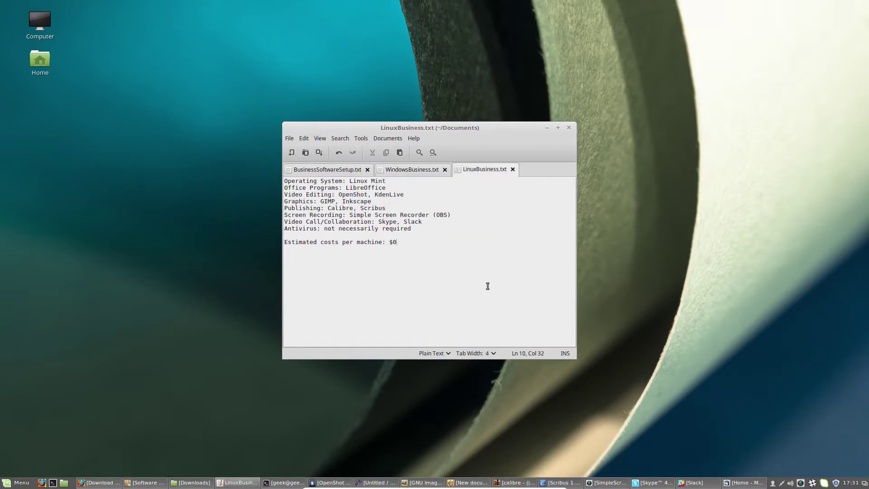
{"action": "left_click", "coordinate": [359, 484]}
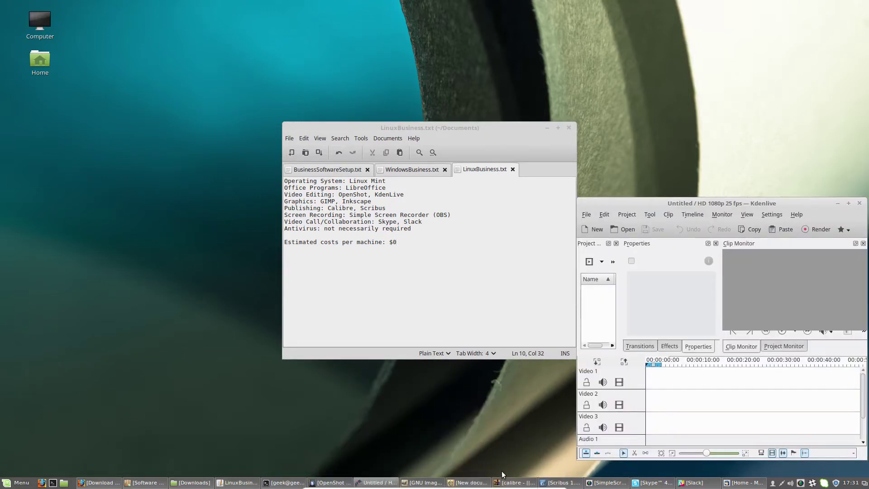
Move calibre to the left, minimize Xed, and shift Kdenlive up-left beside it
{"action": "left_click", "coordinate": [508, 484]}
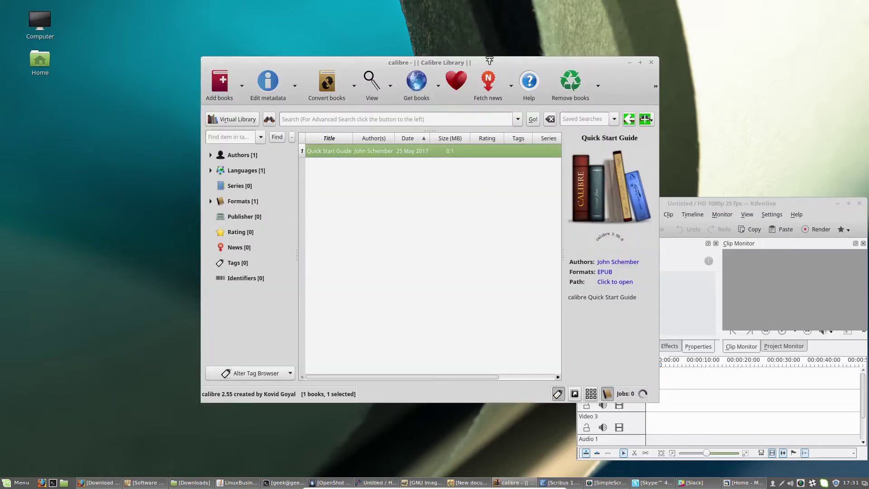
{"action": "left_click_drag", "start_coordinate": [494, 67], "coordinate": [324, 66]}
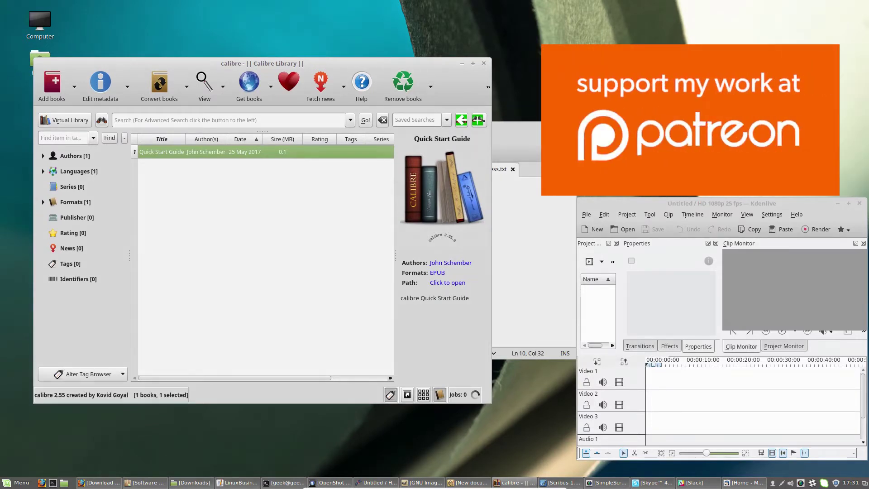
{"action": "left_click", "coordinate": [547, 128]}
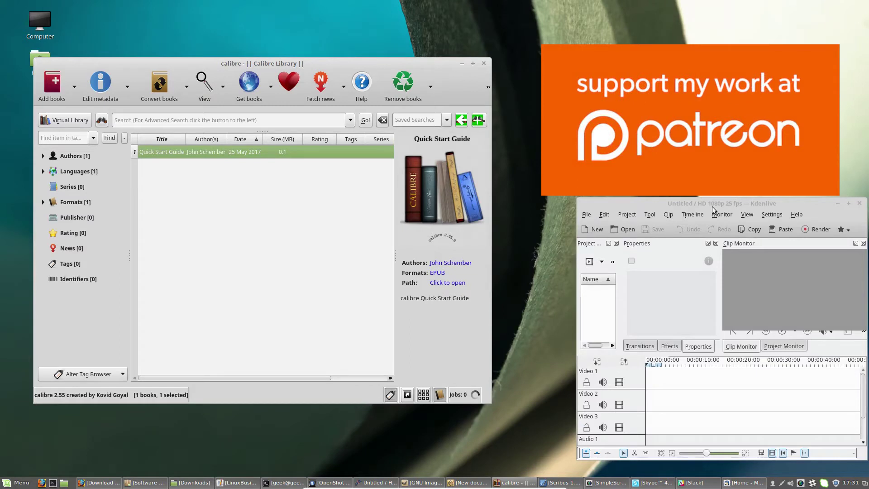
{"action": "left_click_drag", "start_coordinate": [712, 207], "coordinate": [666, 192]}
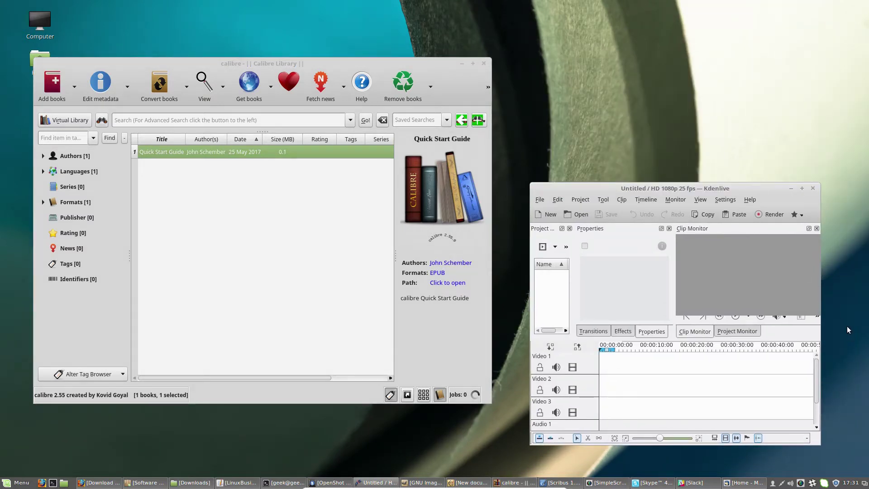